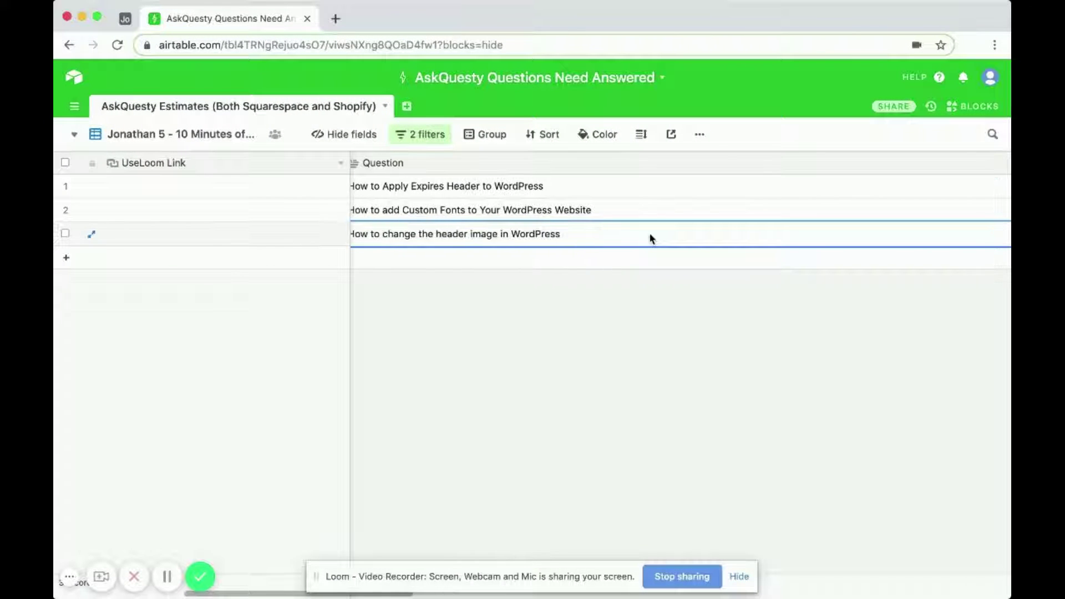
- Load the personal WordPress site in a new browser tab
scroll(652, 239, "left", 2)
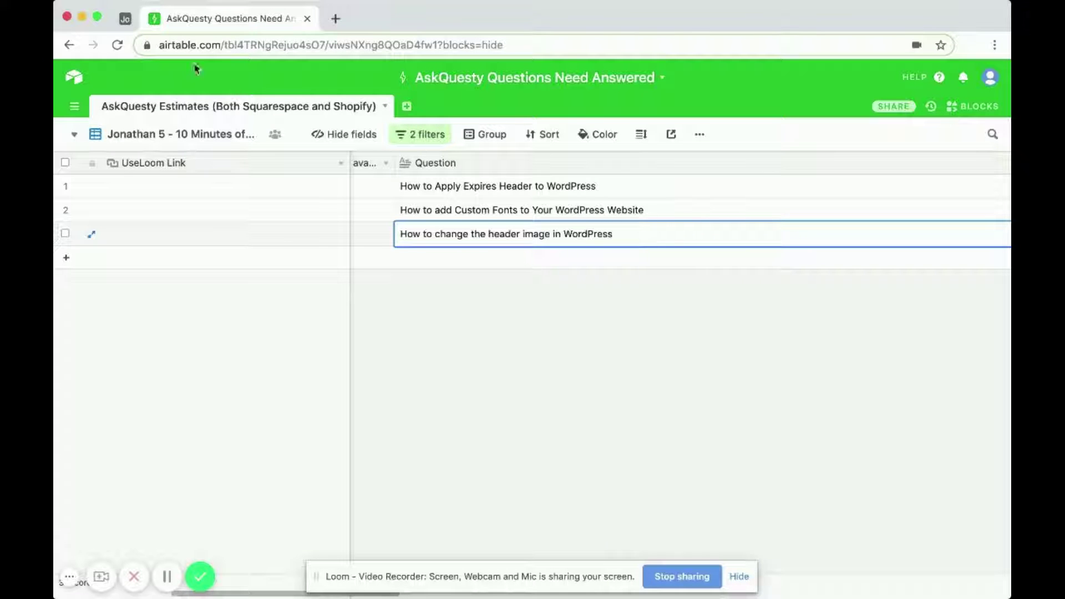
left_click(335, 19)
type("li")
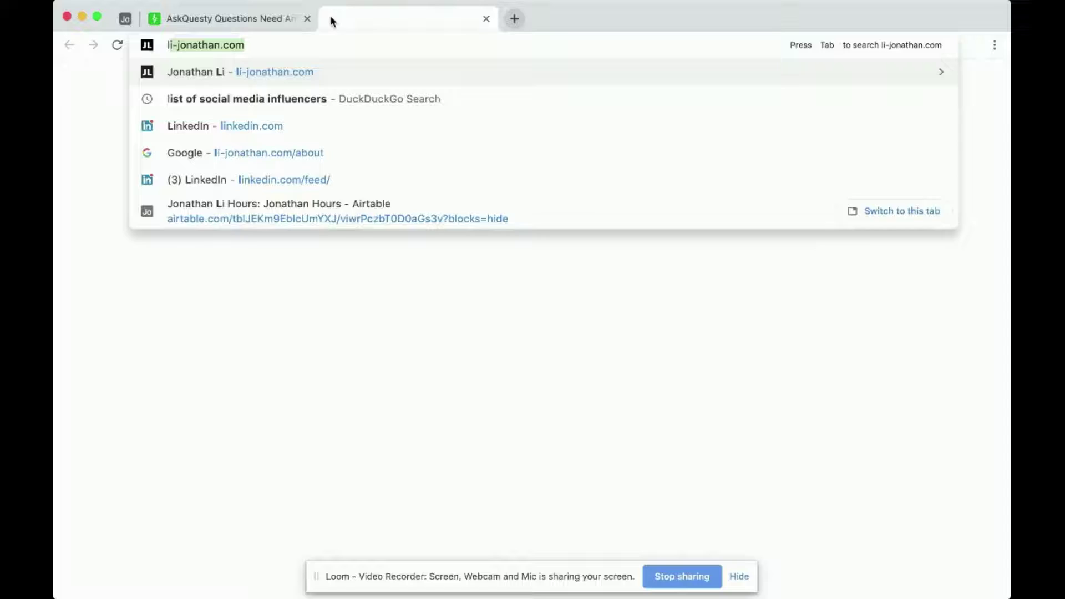
key("Return")
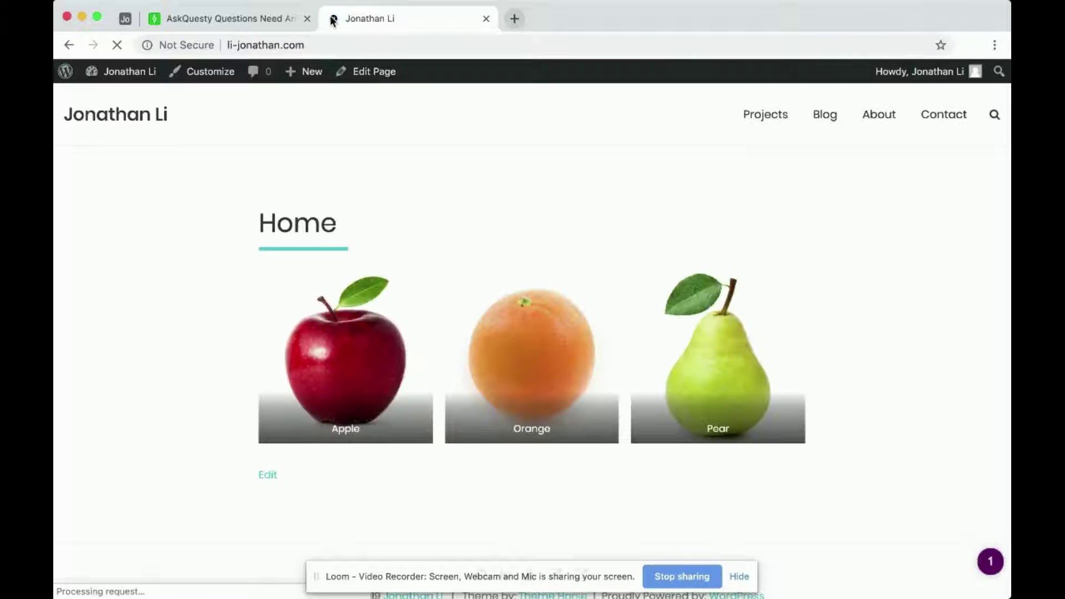
- Bring up the FolioPress Customizer and scroll its sections toward Header Media
mouse_move(119, 76)
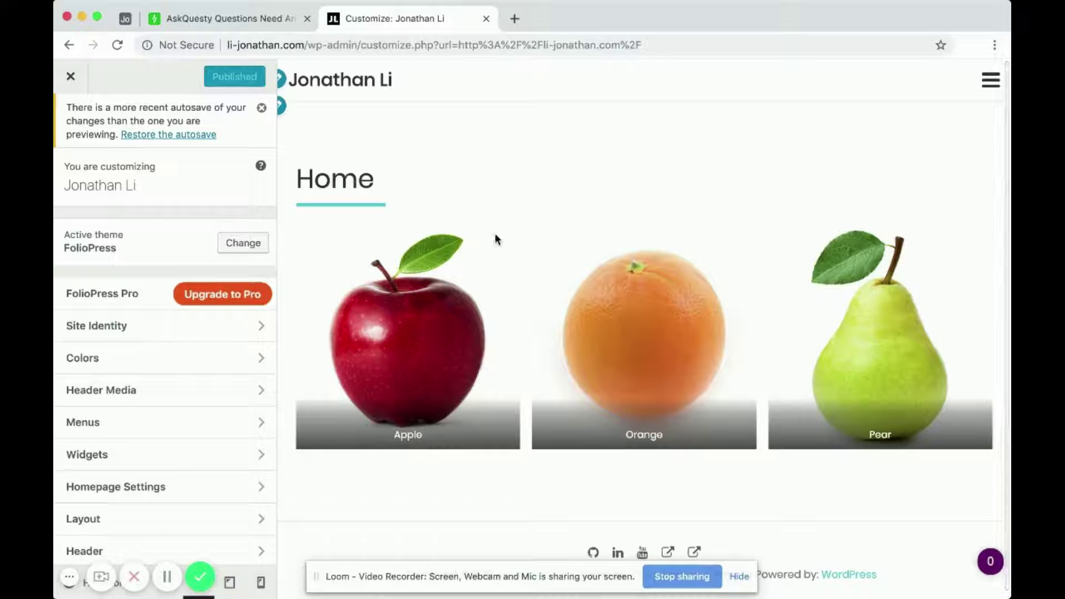
scroll(213, 346, "down", 2)
scroll(213, 333, "down", 3)
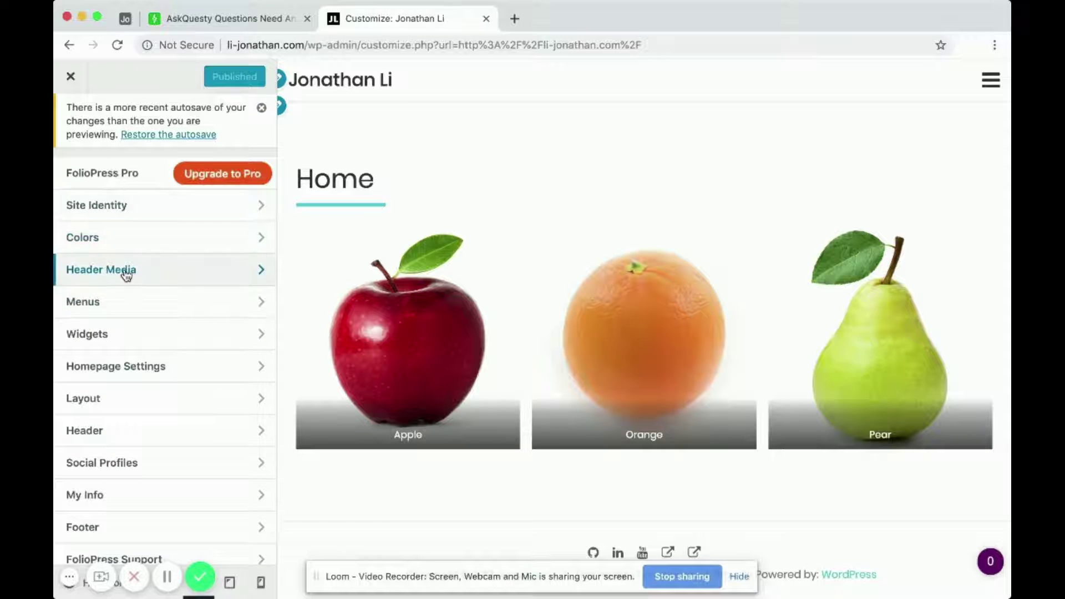
scroll(125, 272, "up", 4)
scroll(126, 275, "down", 1)
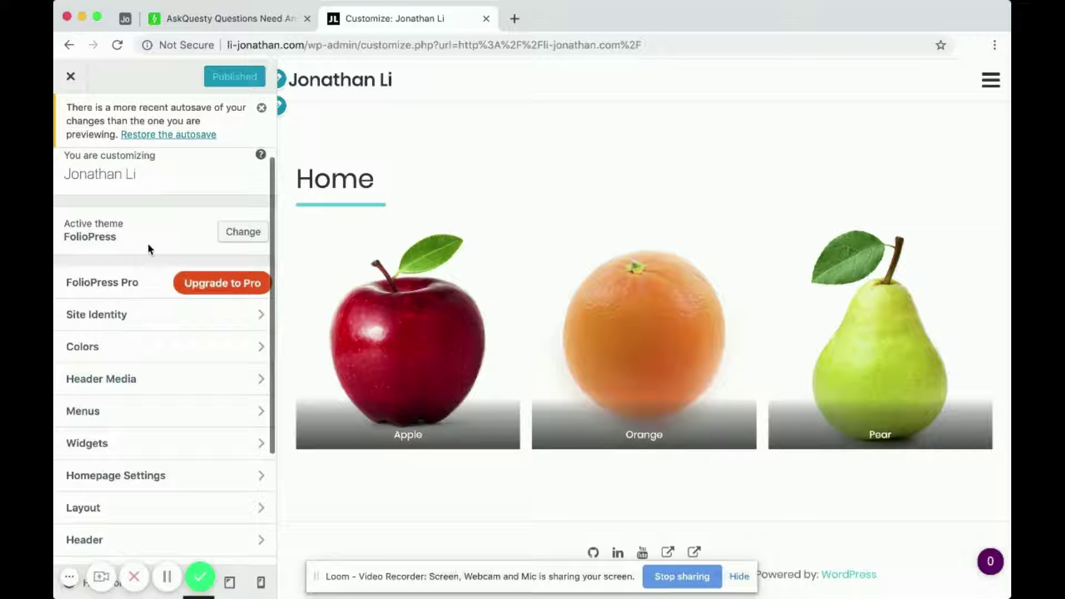
scroll(138, 279, "down", 2)
scroll(128, 283, "down", 1)
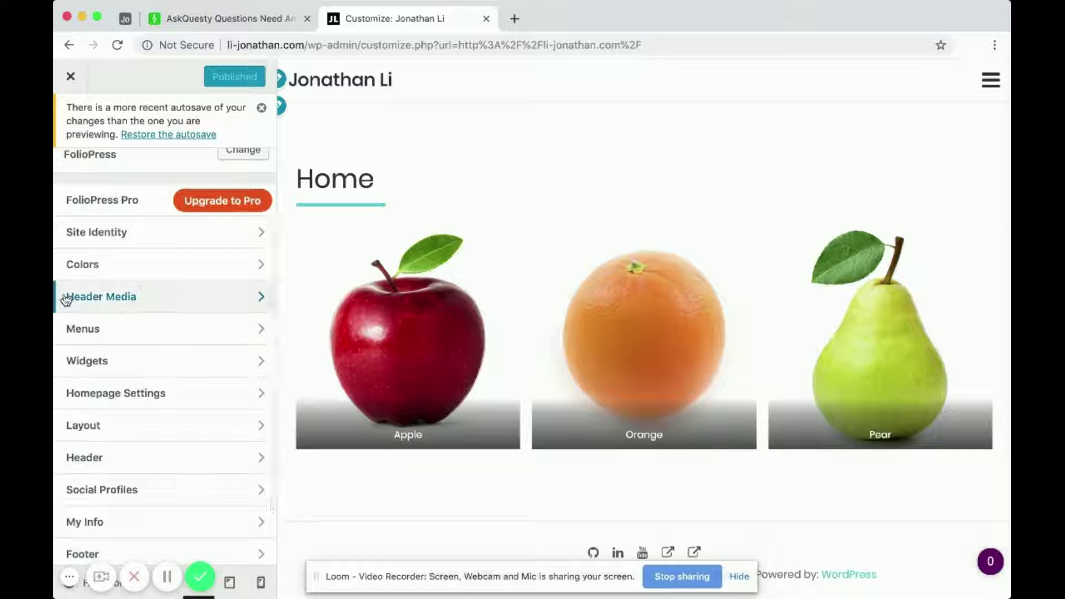
- Set the mountain photo proxy.duckduckgo.jpg, cropping skipped, as the FolioPress header image
left_click(96, 296)
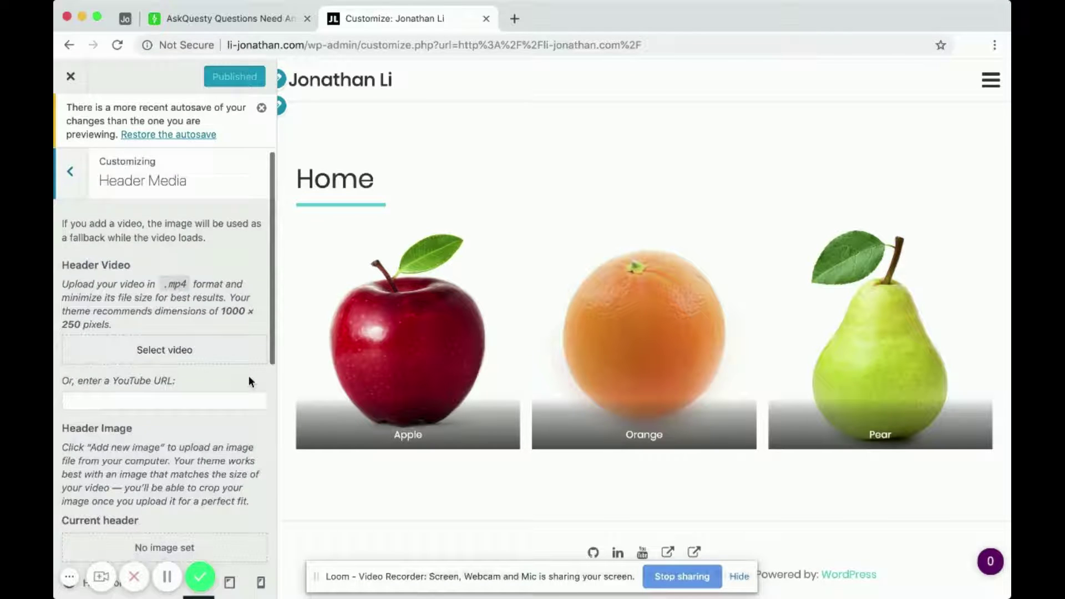
scroll(249, 375, "down", 10)
scroll(145, 250, "up", 1)
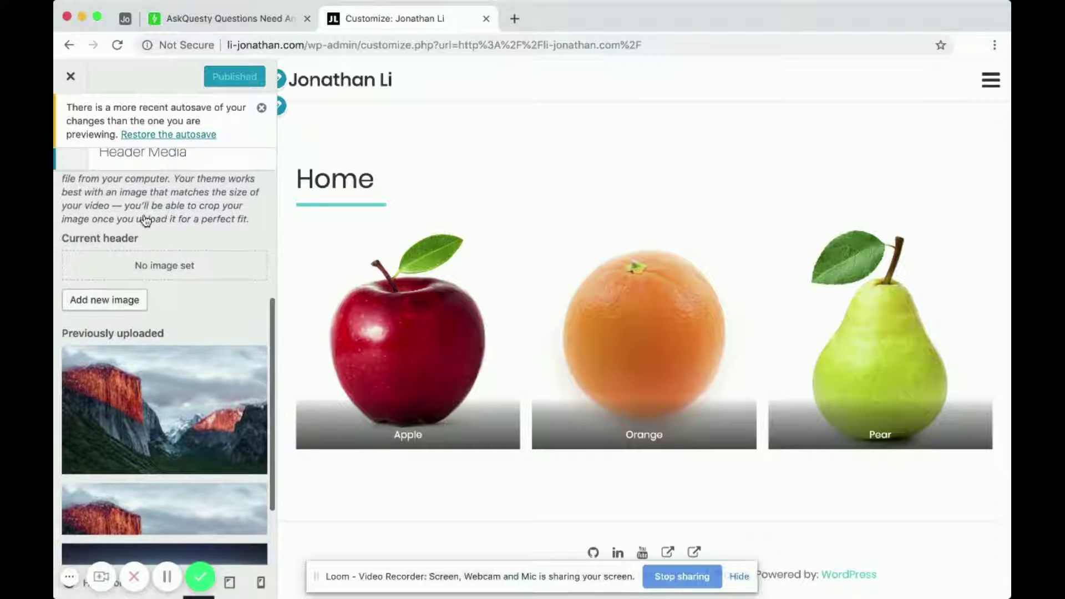
scroll(154, 270, "up", 3)
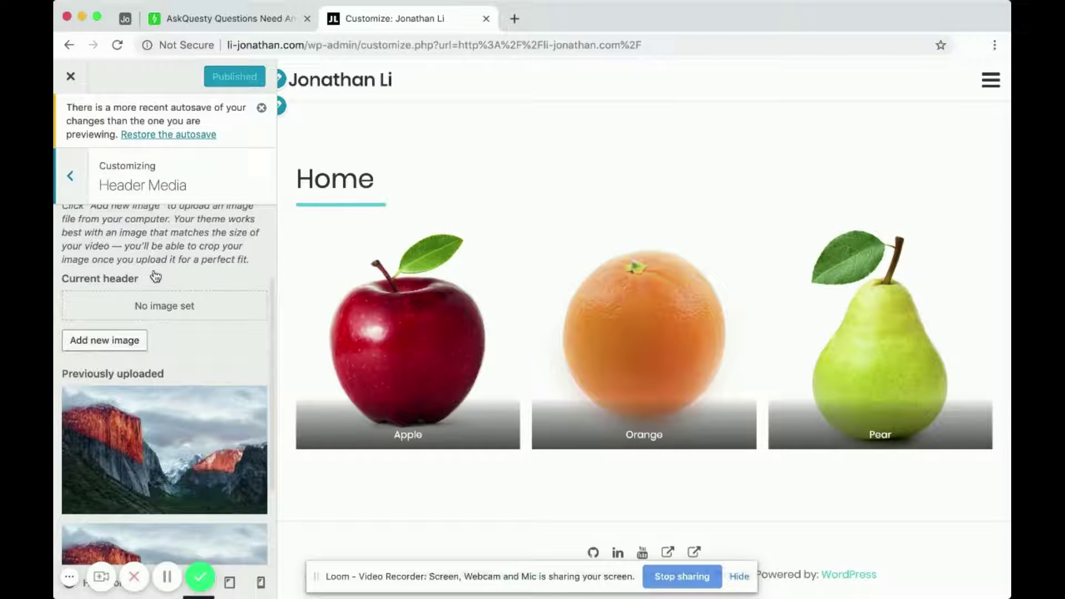
left_click(102, 366)
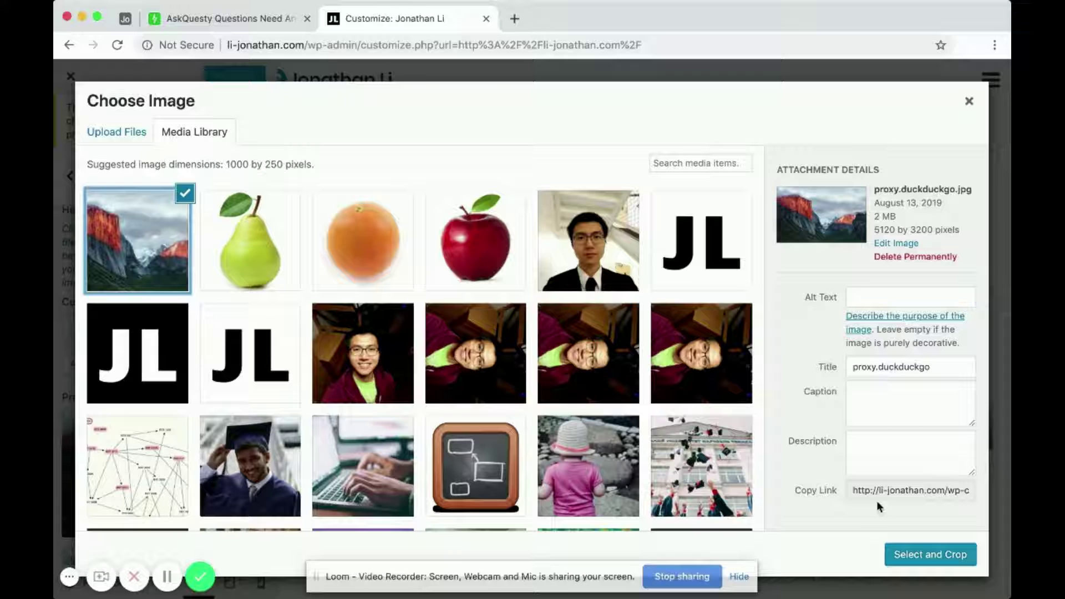
left_click(942, 555)
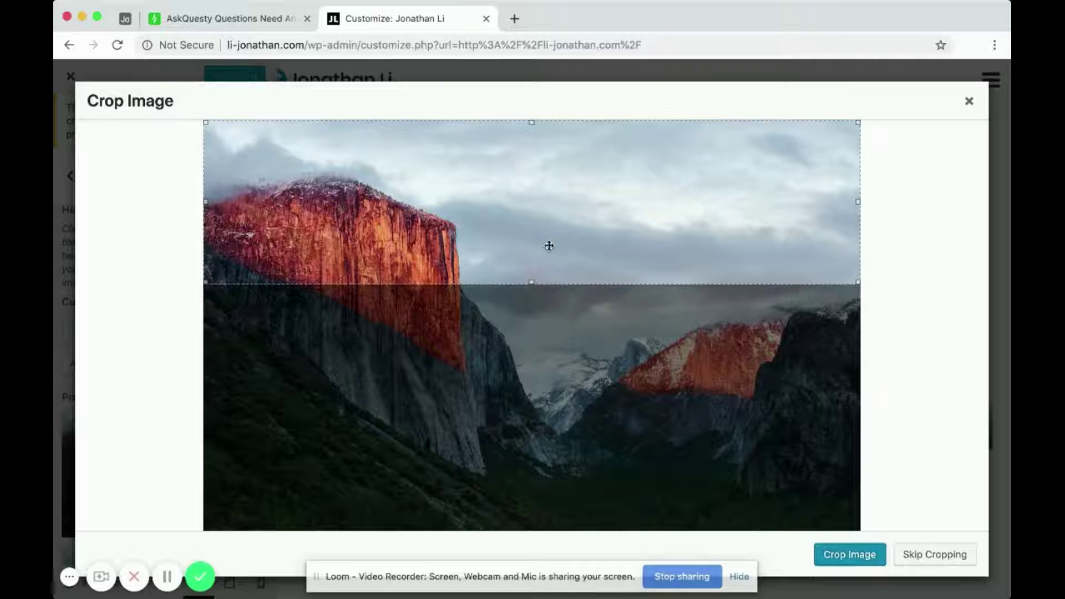
left_click_drag(550, 246, 558, 283)
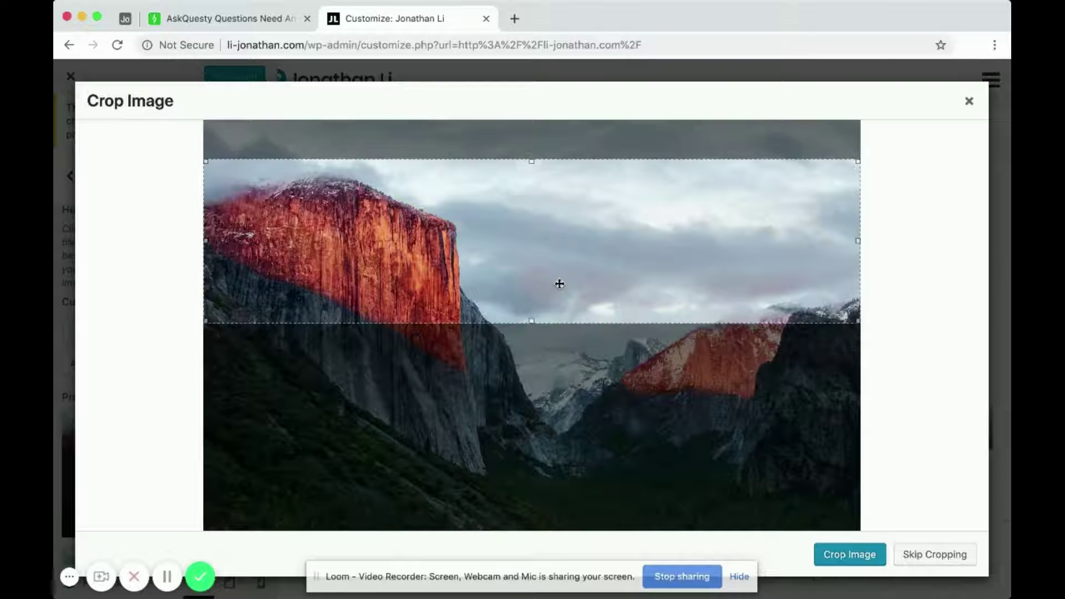
left_click(948, 560)
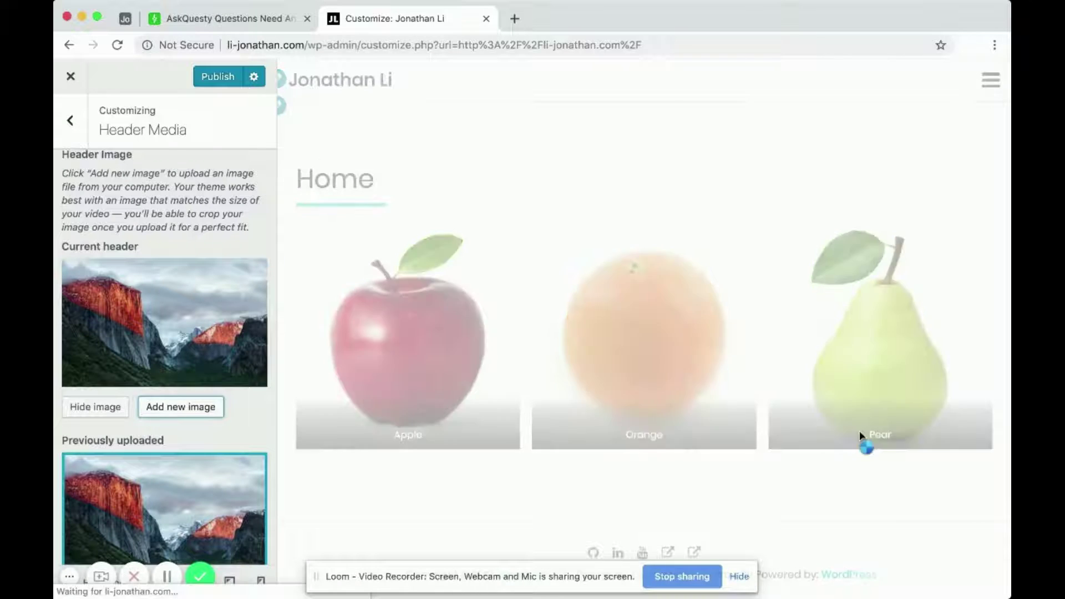
- Scroll the preview with the new mountain header and toggle its hamburger navigation menu
scroll(554, 159, "down", 5)
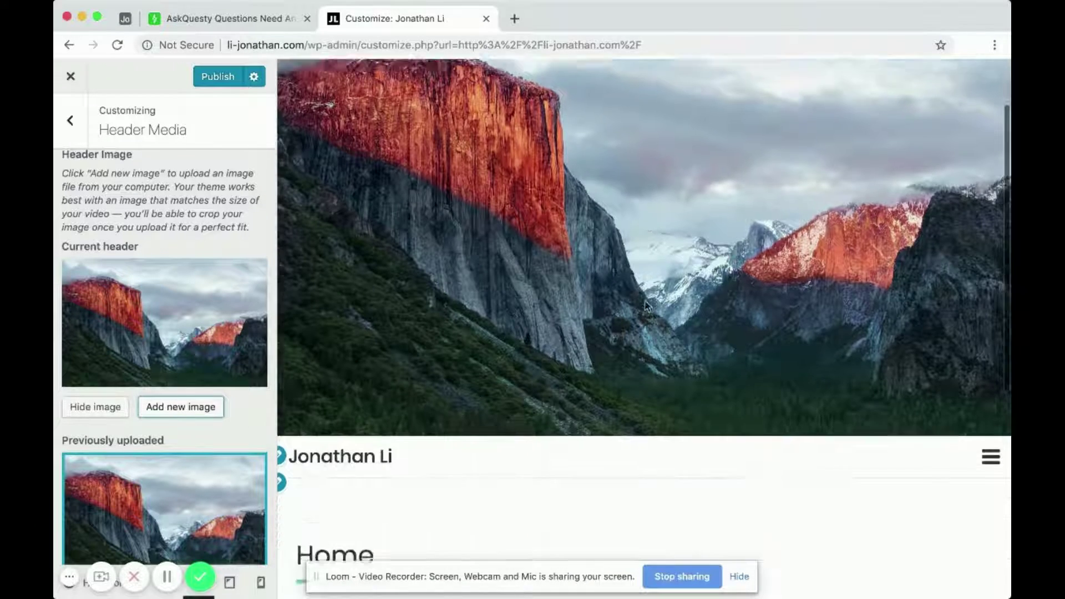
scroll(589, 471, "down", 8)
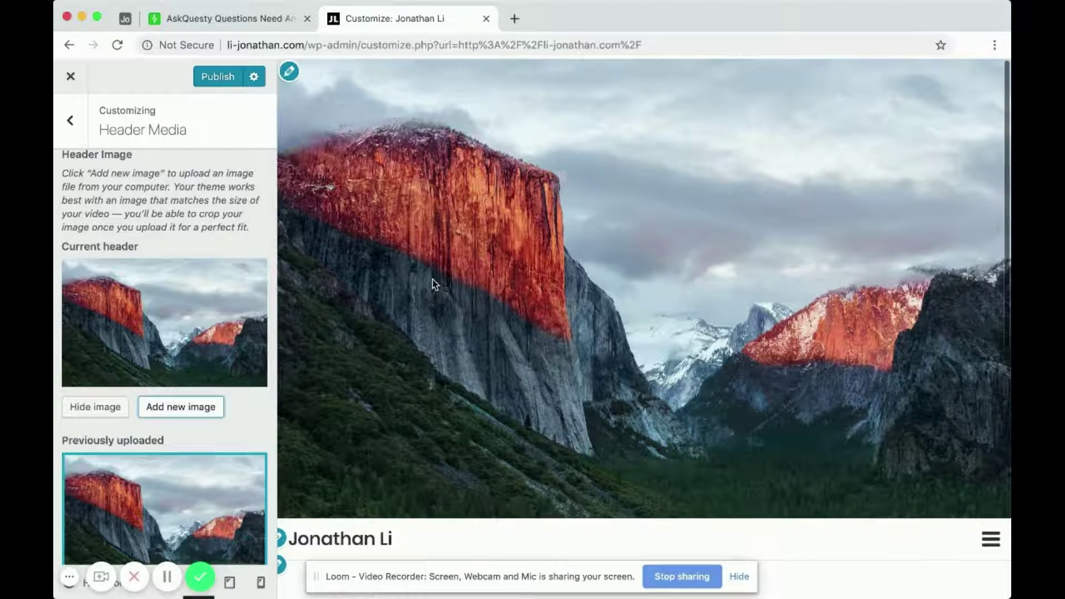
scroll(434, 284, "down", 5)
left_click(989, 245)
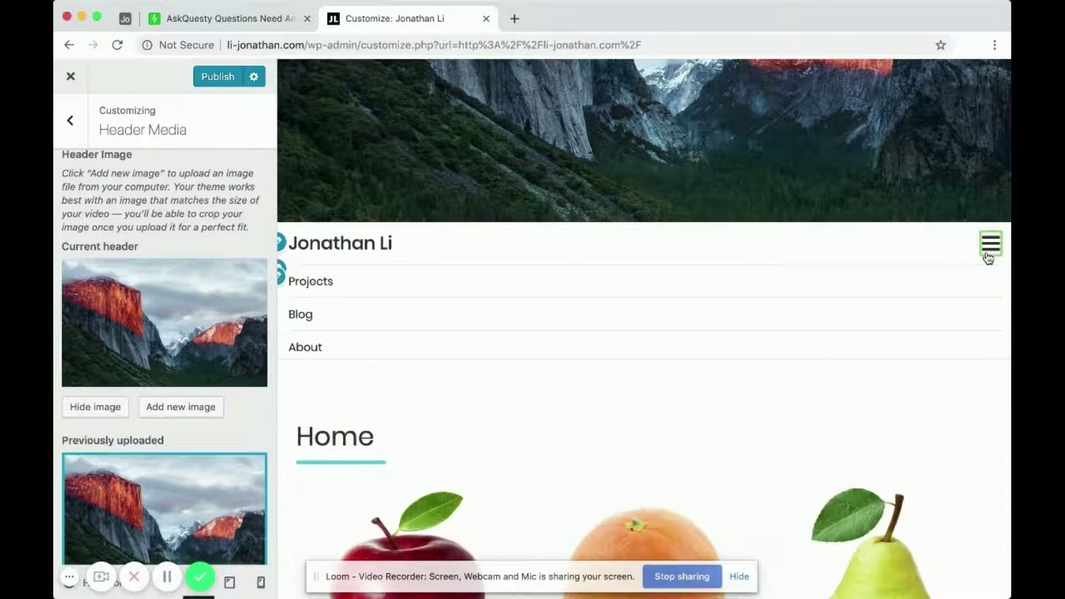
left_click(989, 250)
scroll(887, 173, "up", 5)
scroll(887, 171, "down", 5)
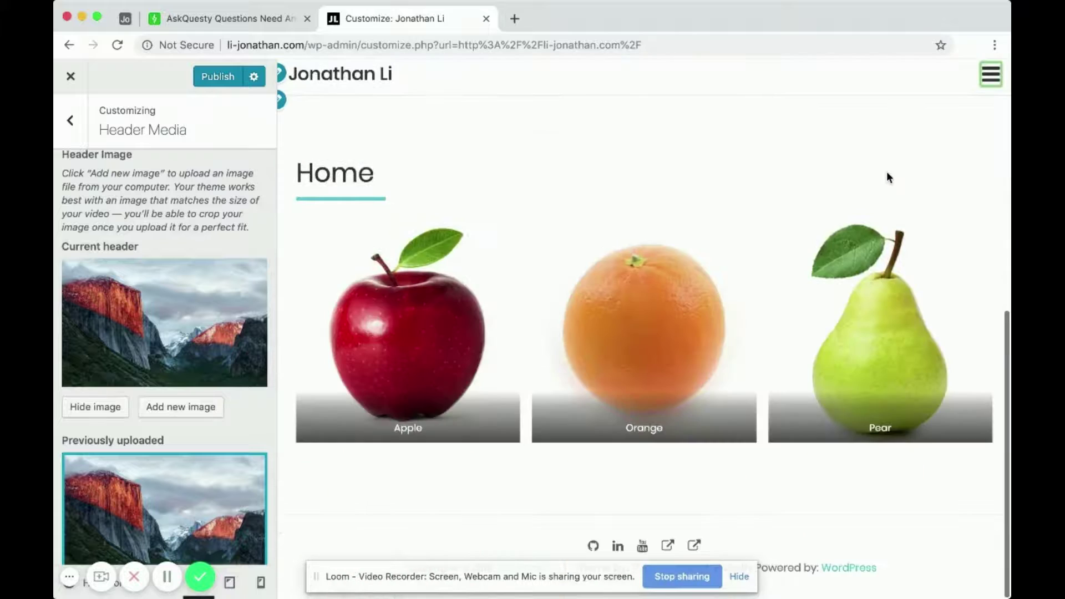
scroll(887, 172, "up", 5)
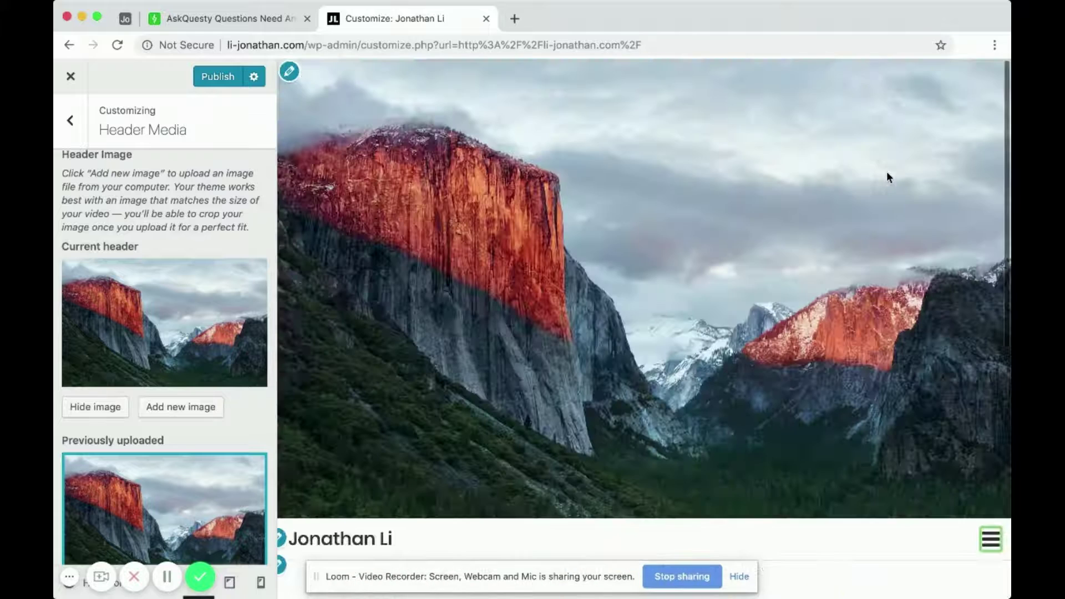
- Cancel closing the Customizer, then enter the site's URL to head to the home page
left_click(71, 78)
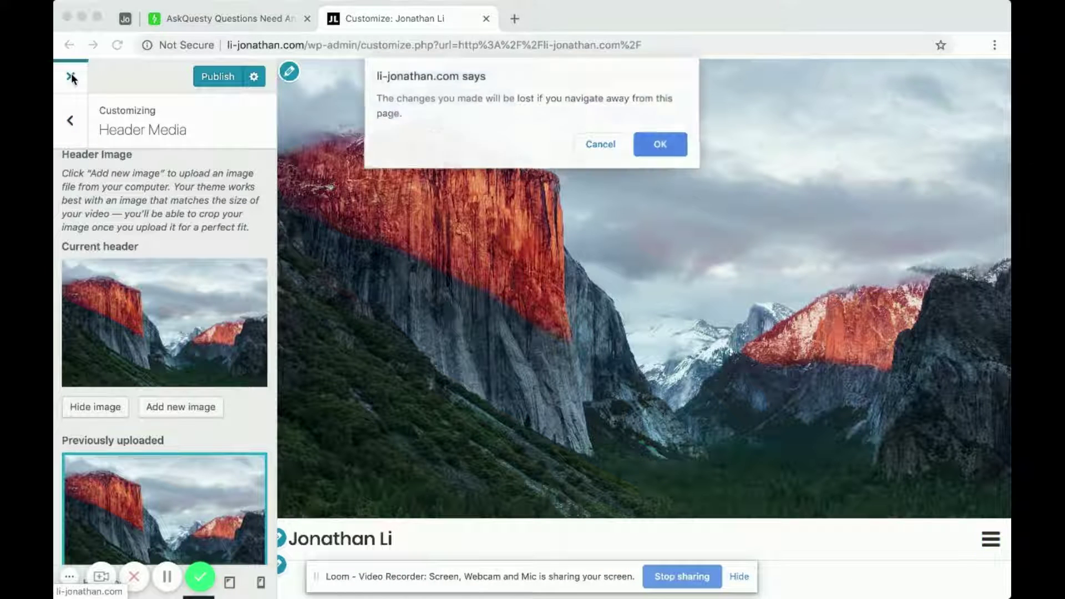
left_click(589, 147)
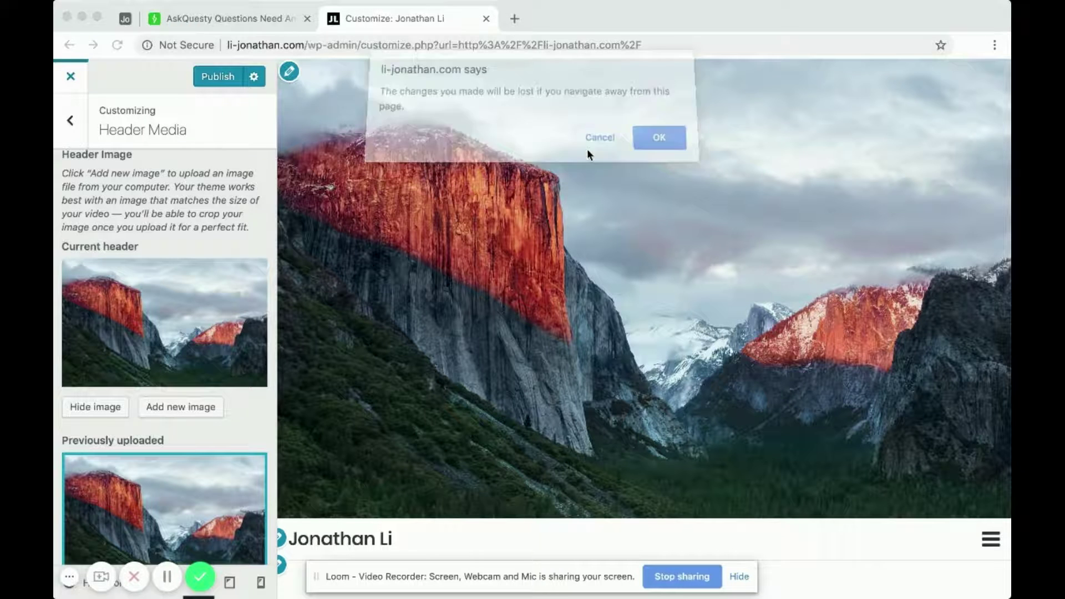
left_click(534, 43)
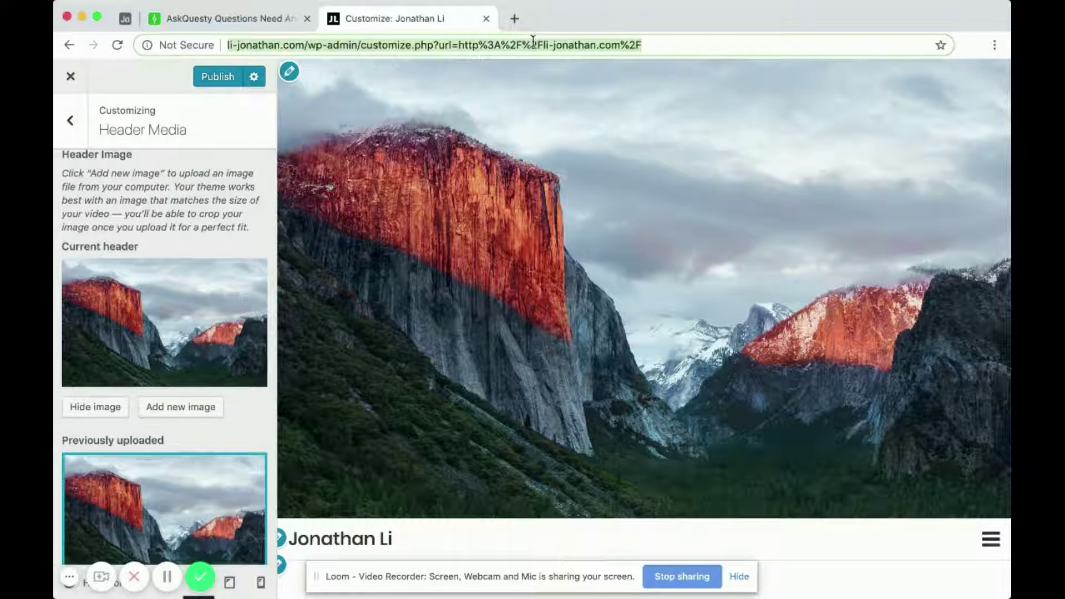
type("li-jonathan.com")
key("Return")
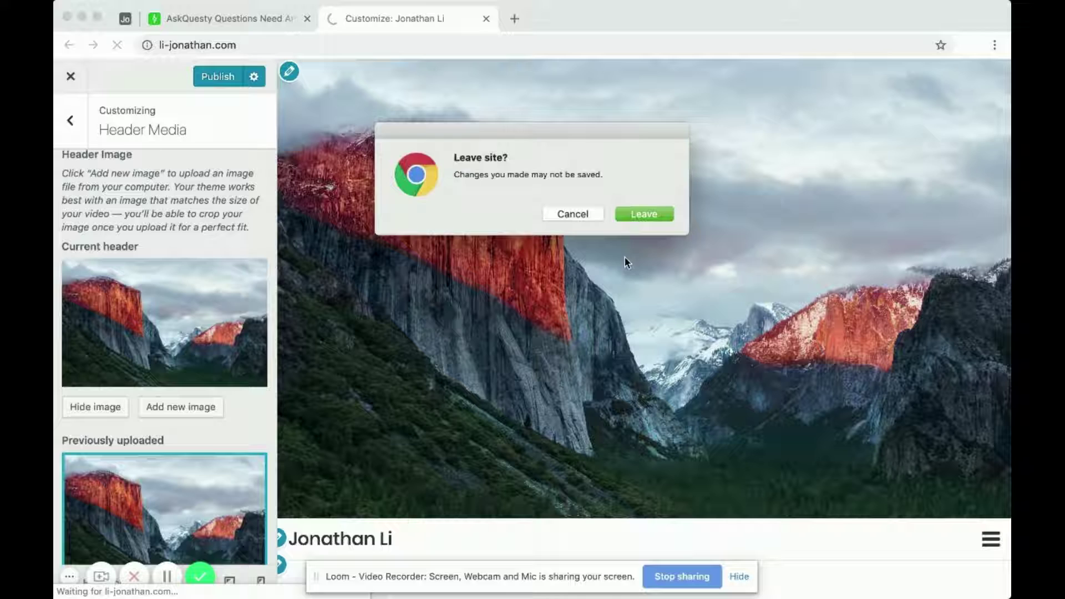
- Leave without saving and start a live preview of the Lyrical theme from Themes
left_click(641, 215)
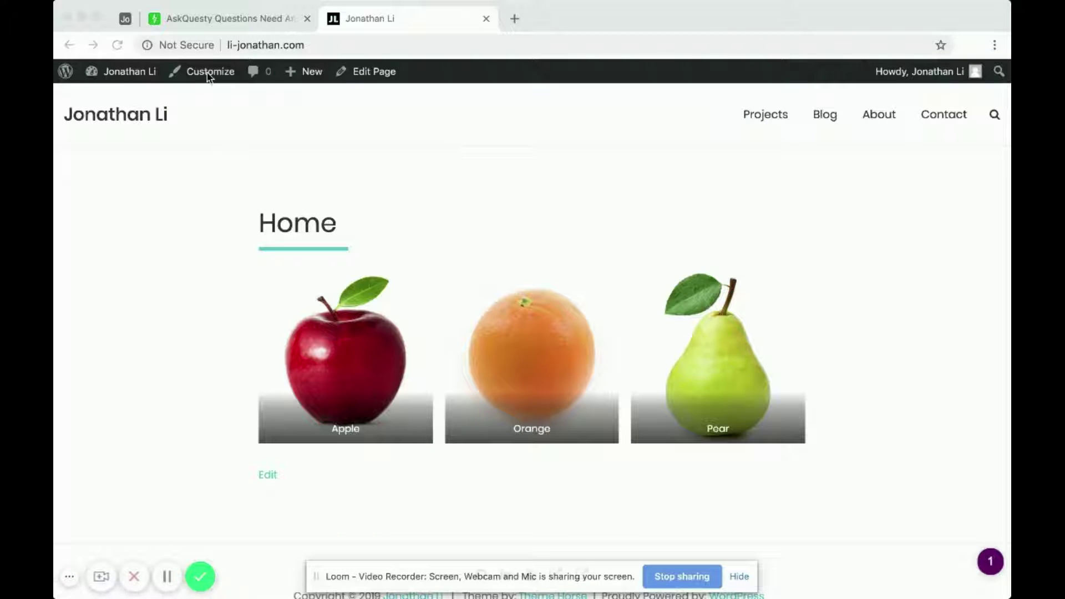
mouse_move(122, 72)
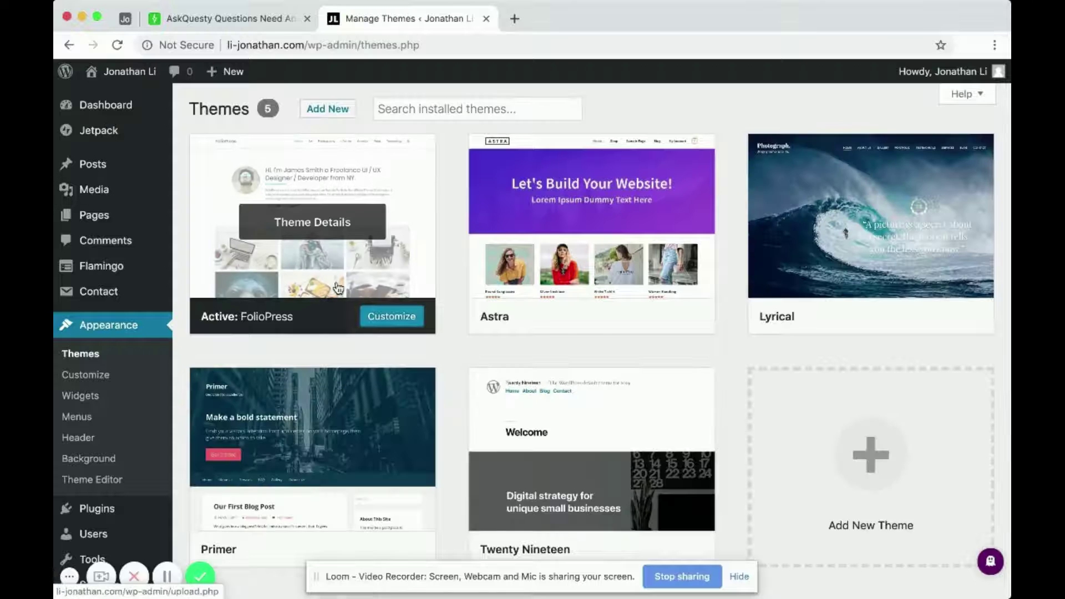
scroll(339, 287, "down", 2)
scroll(339, 287, "up", 2)
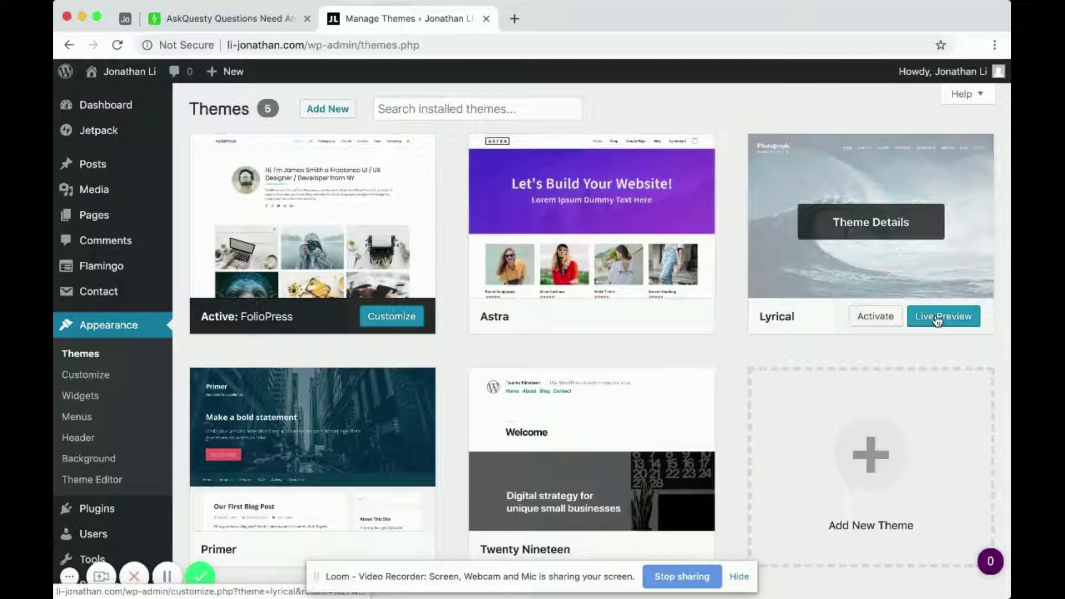
left_click(942, 320)
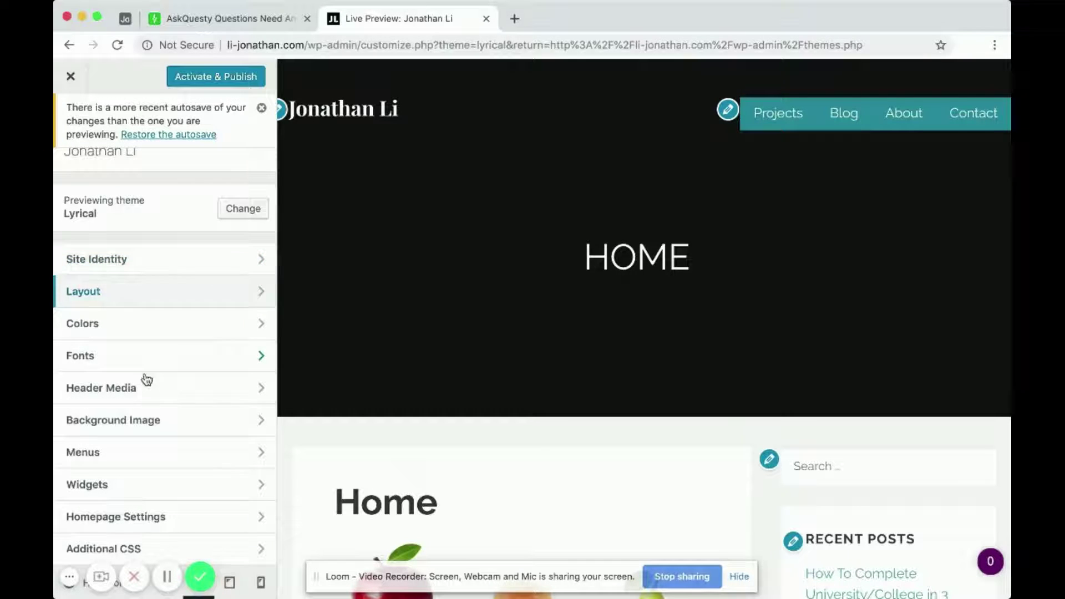
- Apply the suggested surfing-wave photo as Lyrical's header, then bring up the Choose Image library
left_click(139, 396)
scroll(138, 391, "down", 8)
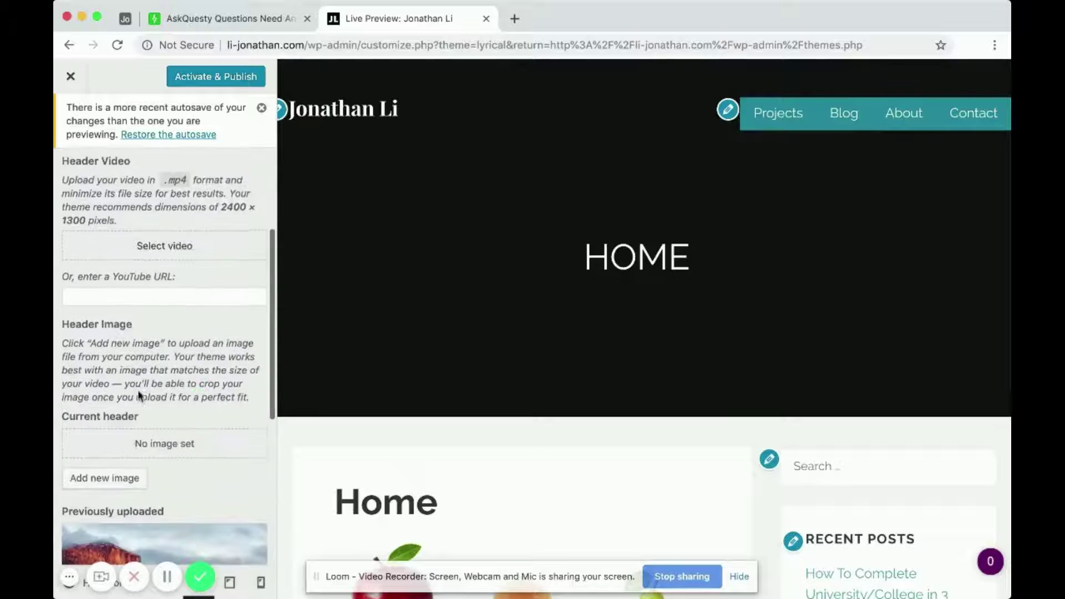
scroll(173, 324, "up", 3)
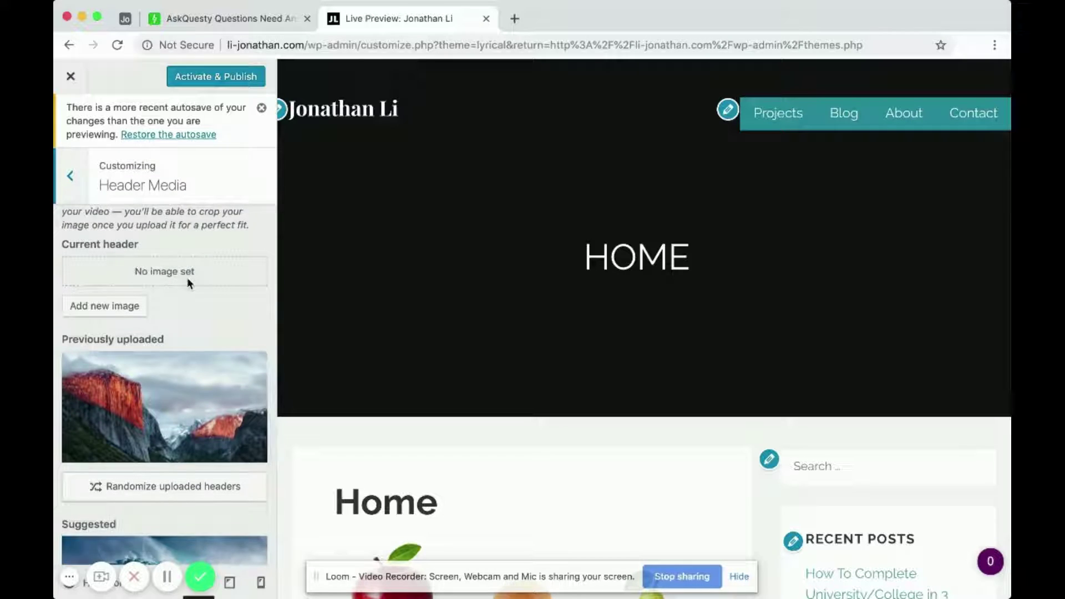
scroll(165, 310, "down", 4)
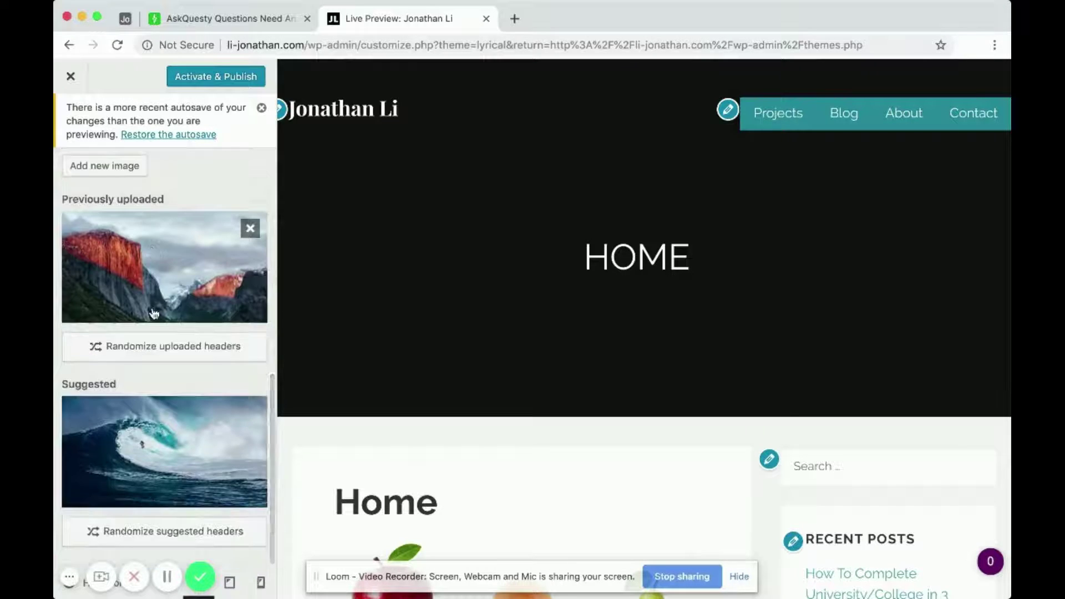
scroll(156, 316, "up", 5)
scroll(148, 411, "down", 5)
left_click(151, 438)
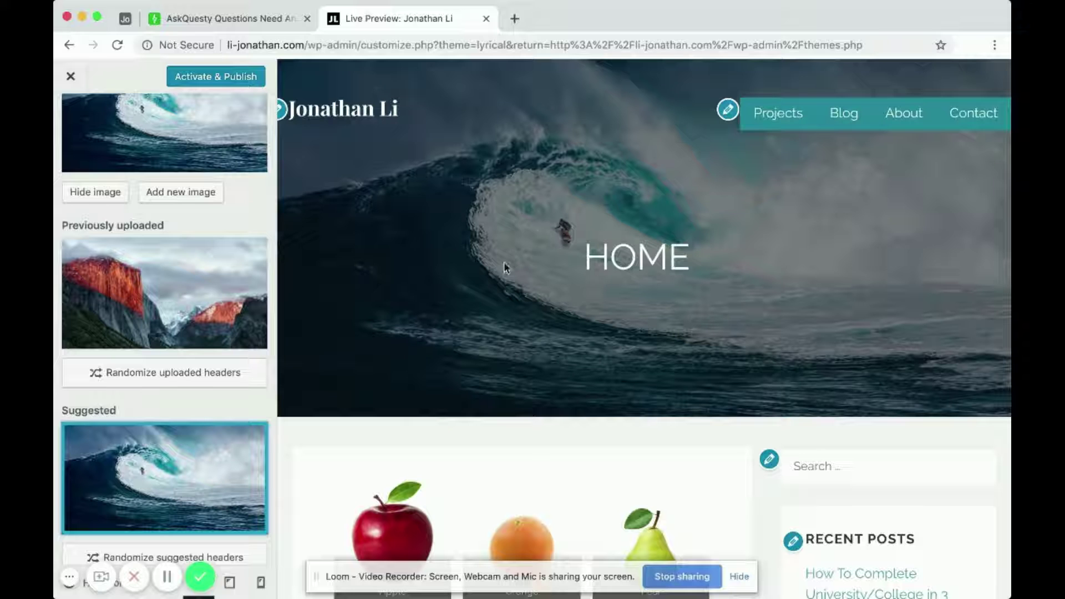
scroll(145, 314, "up", 3)
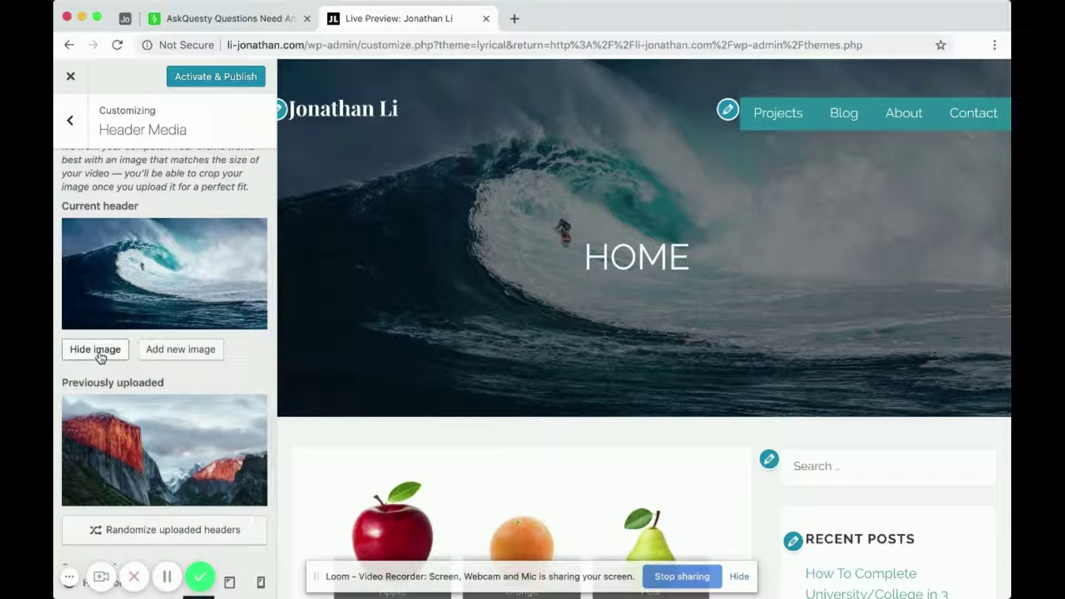
left_click(187, 354)
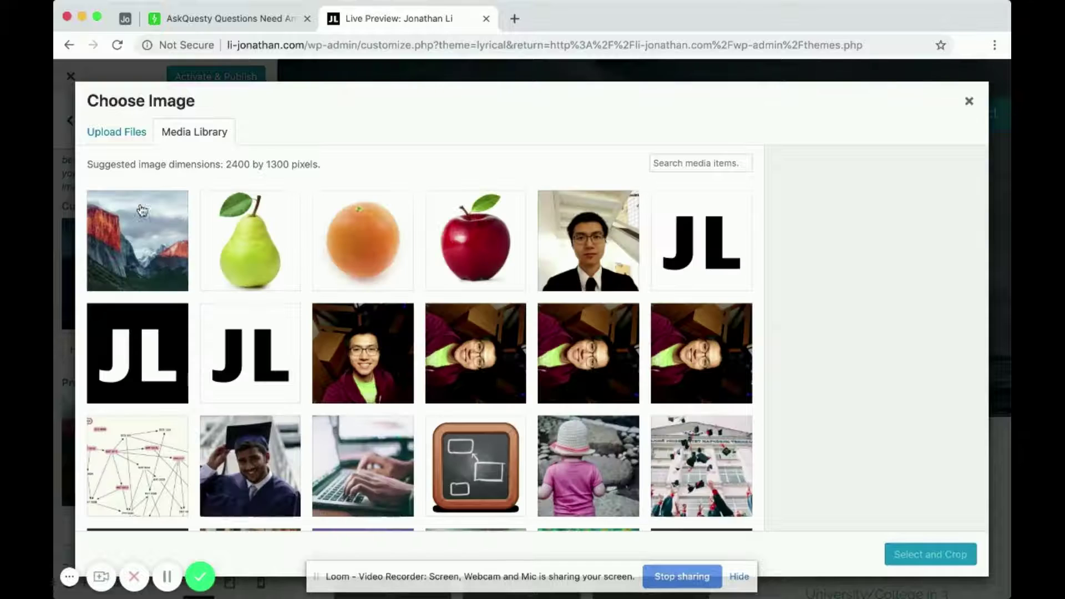
- Pick the El Capitan photo and crop it down to its bottom edge as Lyrical's header
left_click(146, 239)
left_click(947, 565)
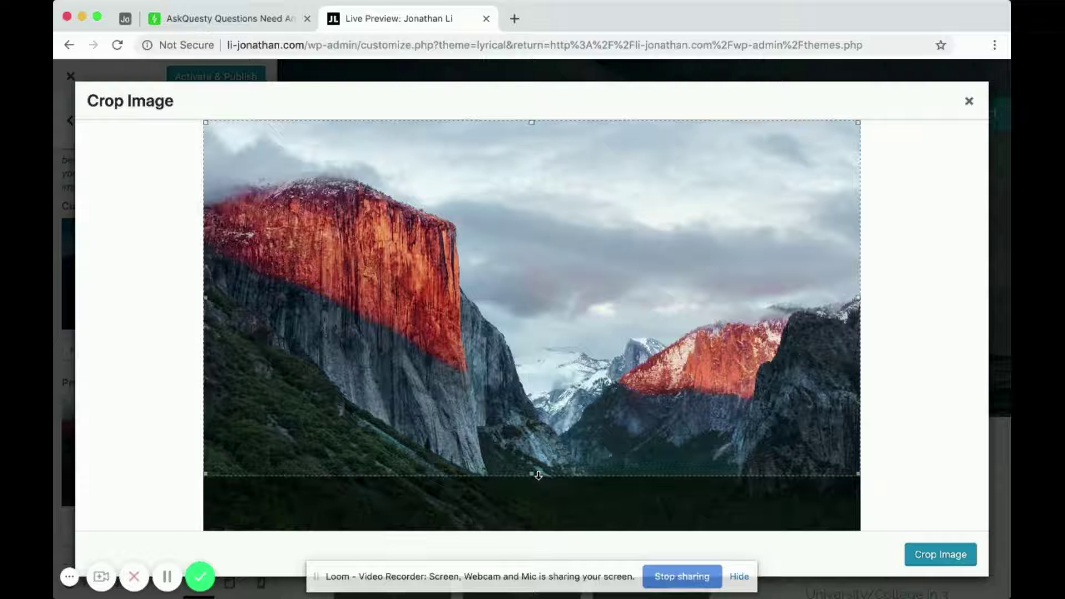
left_click_drag(531, 476, 528, 577)
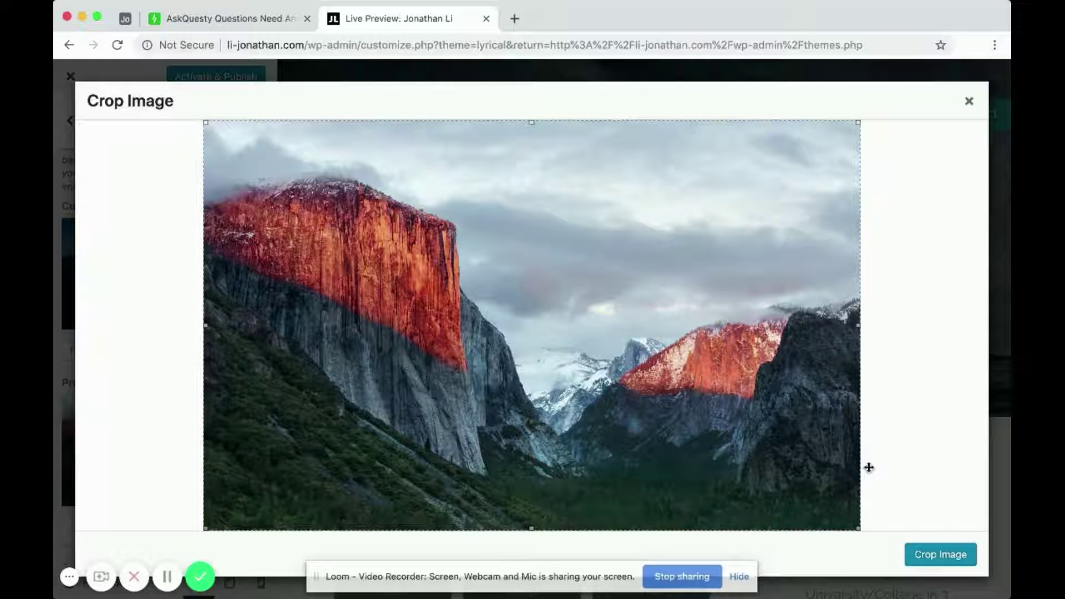
left_click(945, 556)
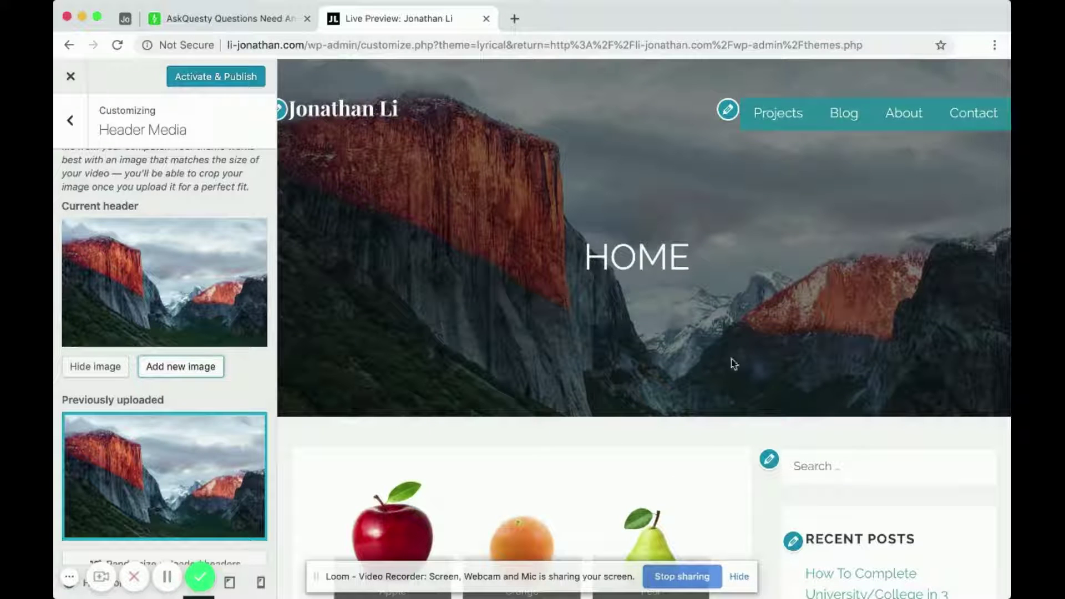
- Head to the site's home page, leave the Lyrical preview unpublished, and list installed themes
left_click(362, 44)
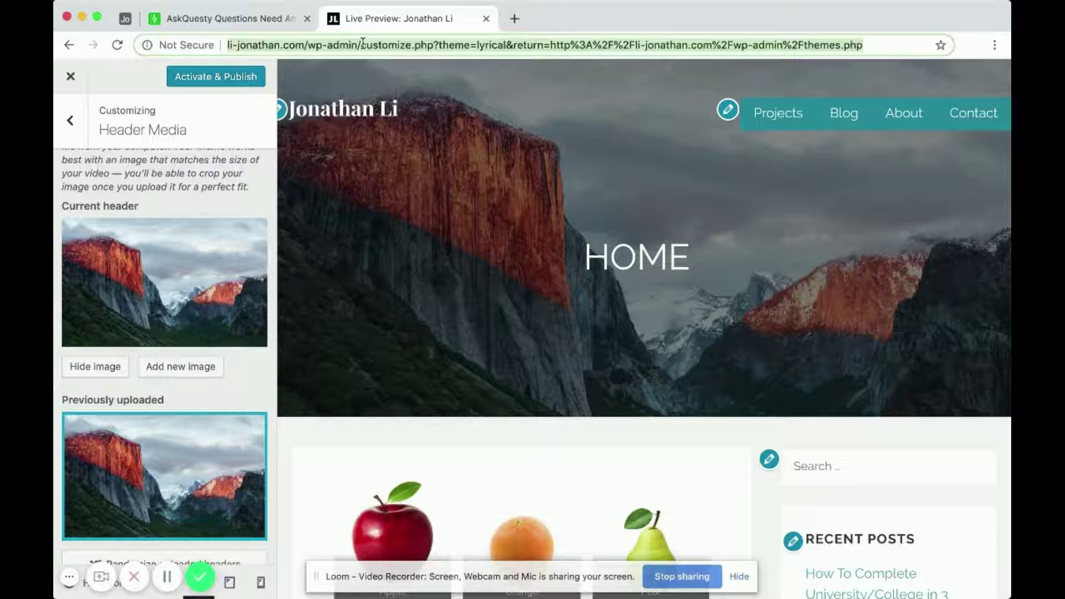
type("li-jonathan.com")
key("Return")
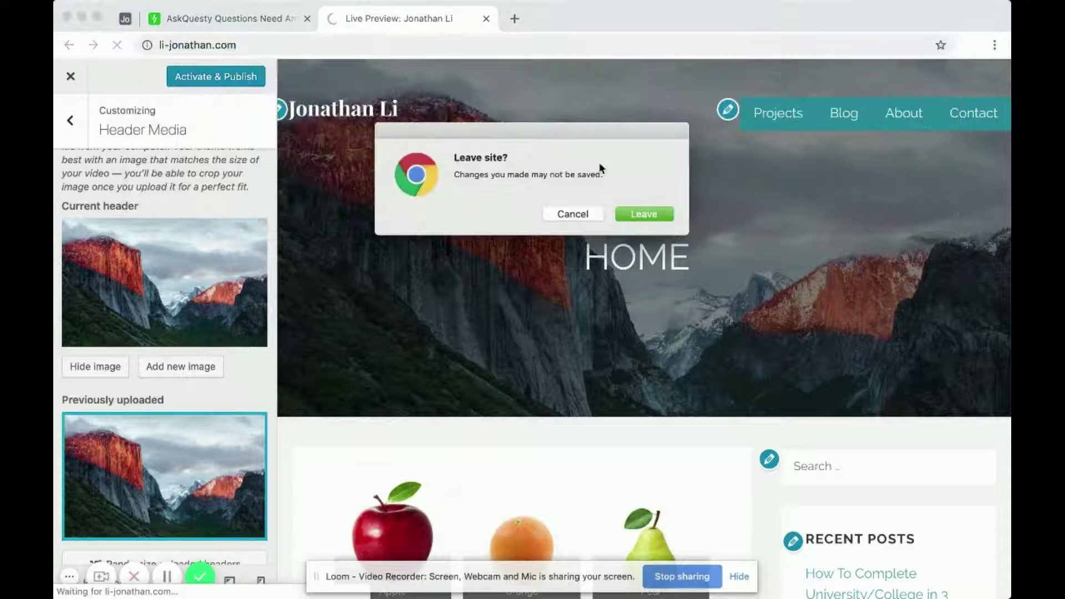
left_click(645, 215)
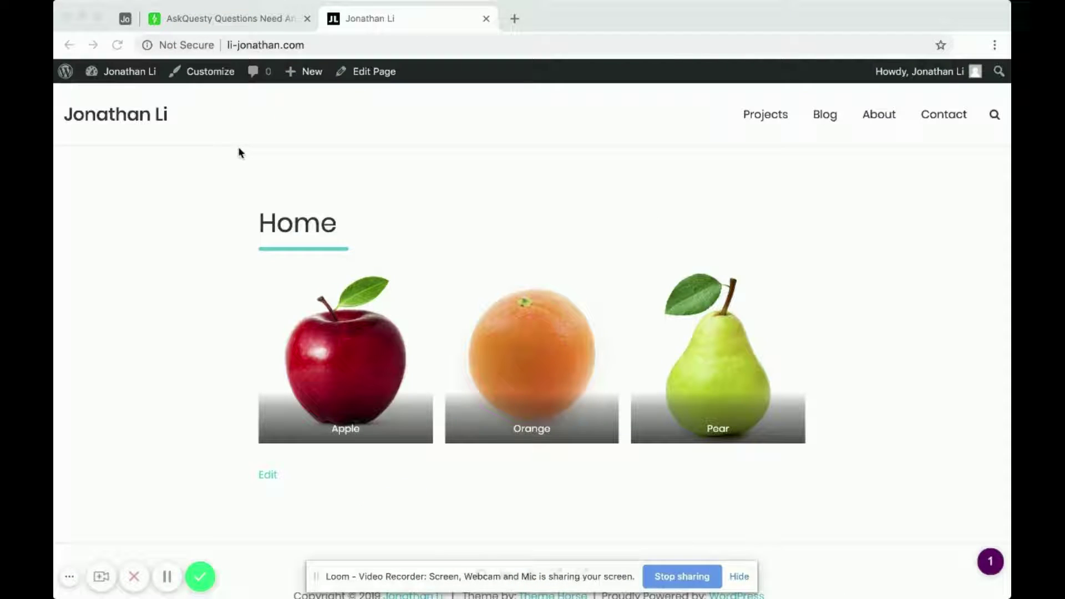
mouse_move(127, 72)
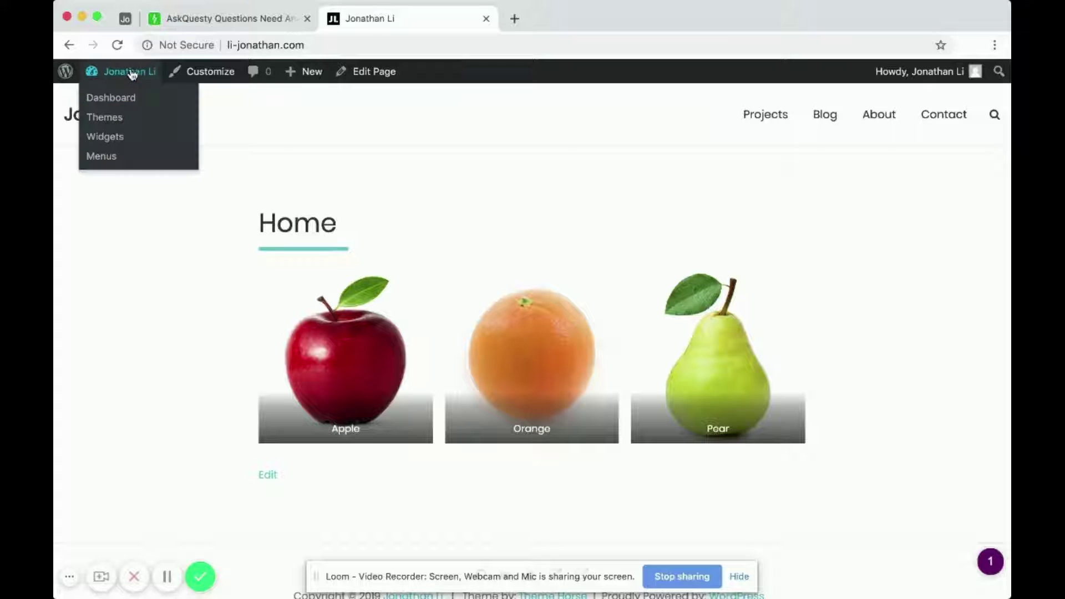
left_click(104, 119)
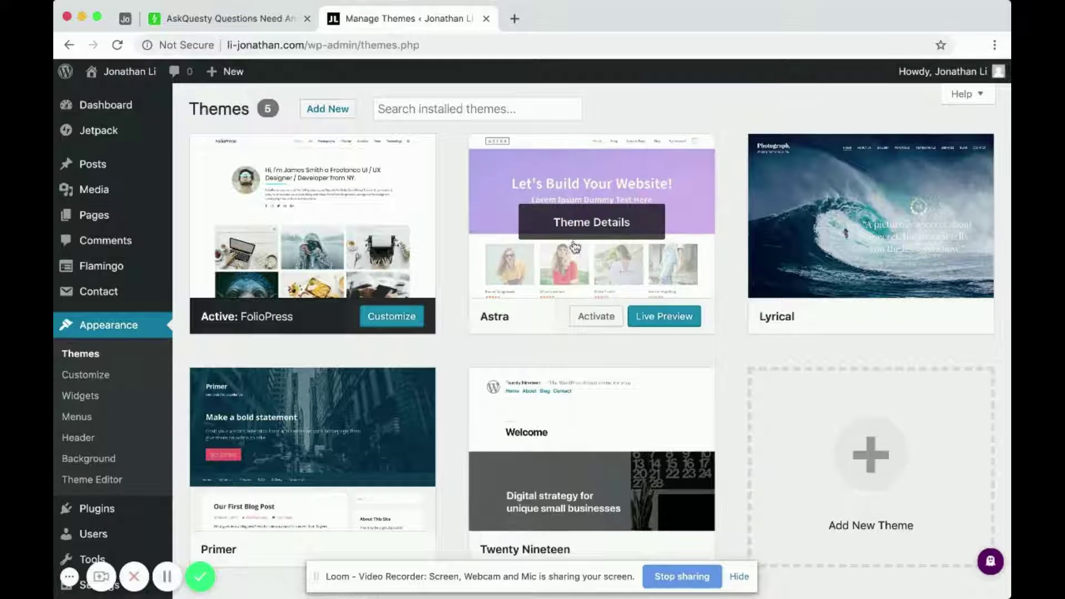
- Start the Astra live preview, peeking at homepage settings and the Astra pricing page
left_click(660, 317)
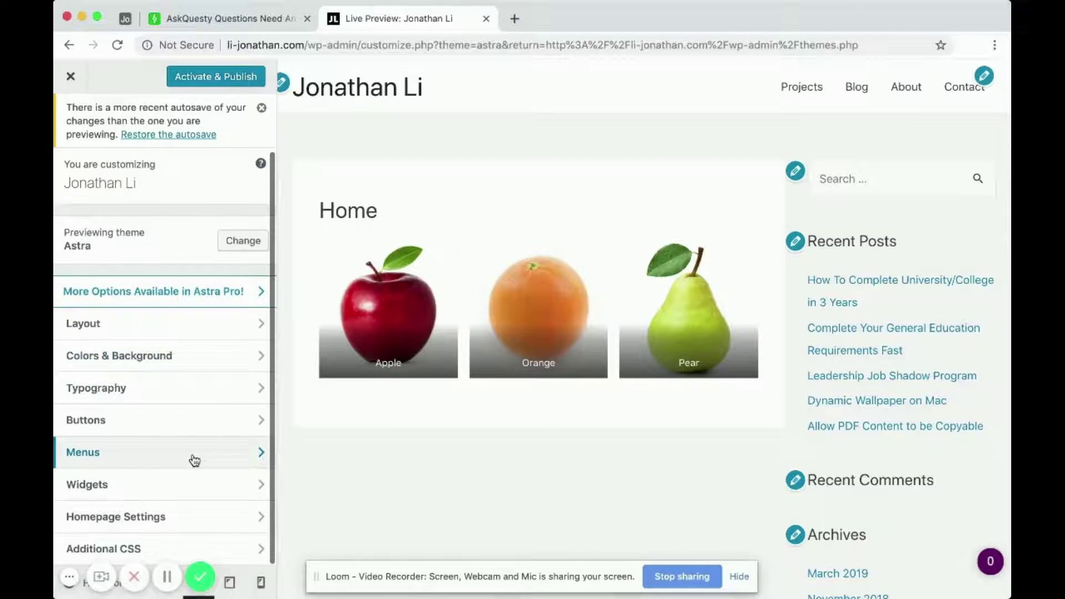
left_click(167, 512)
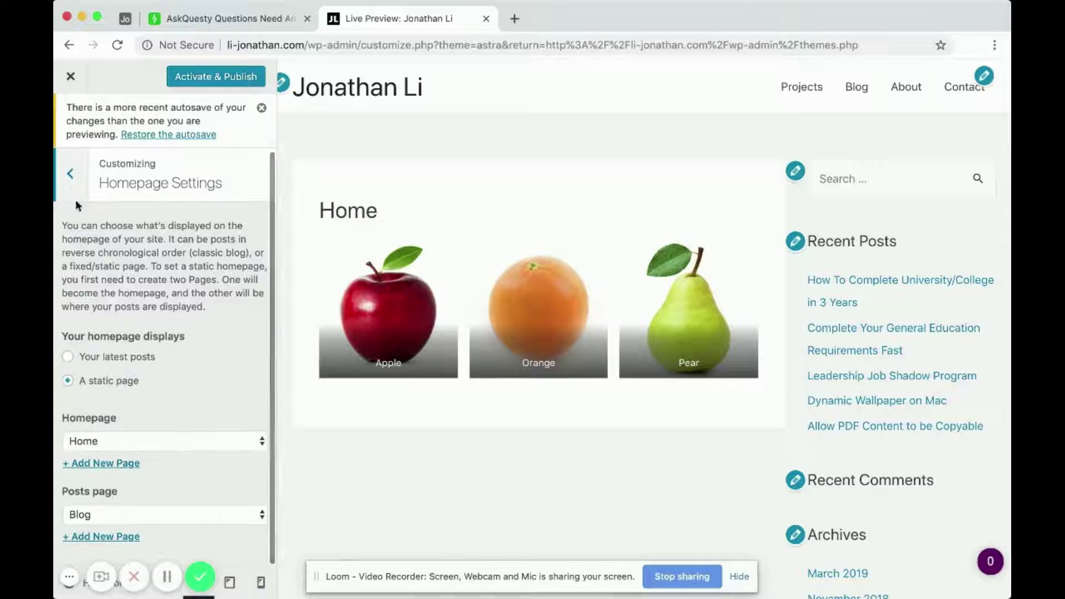
left_click(71, 173)
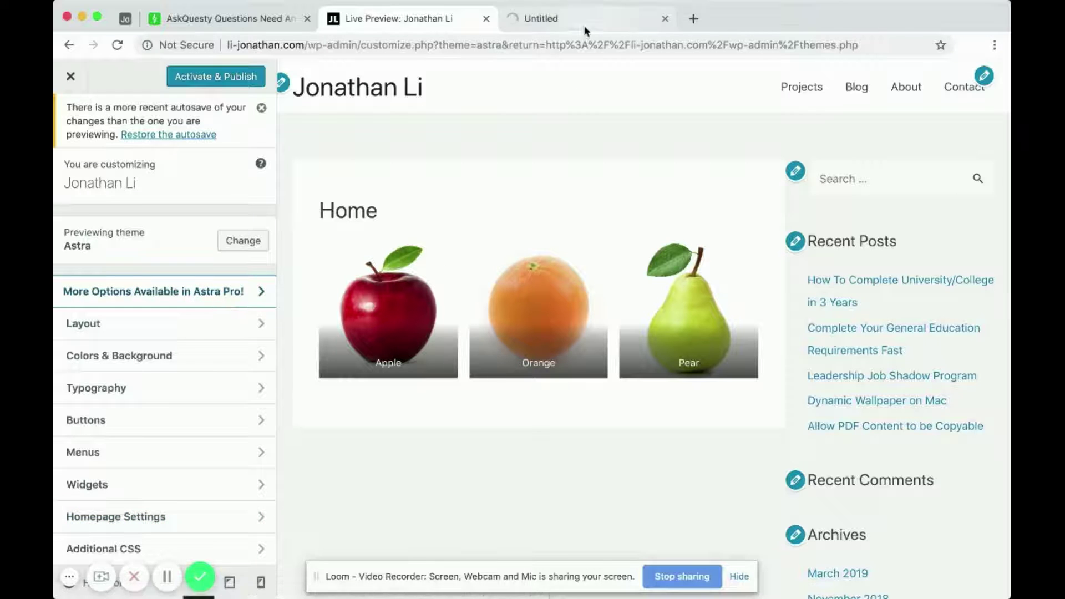
left_click(574, 17)
left_click(385, 25)
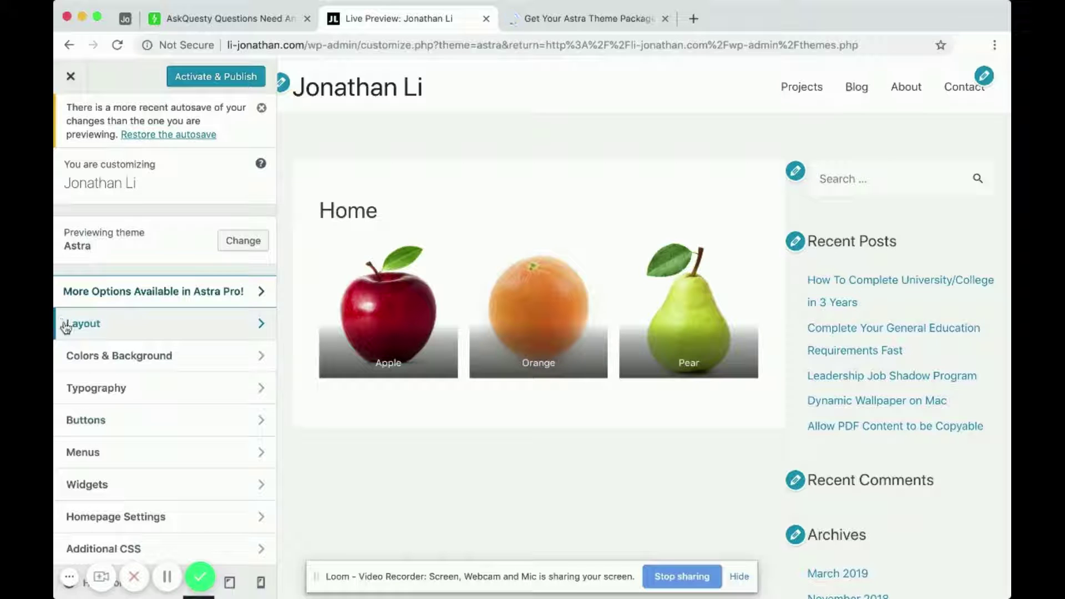
- Navigate Astra's Layout > Header > Site Identity settings
left_click(109, 332)
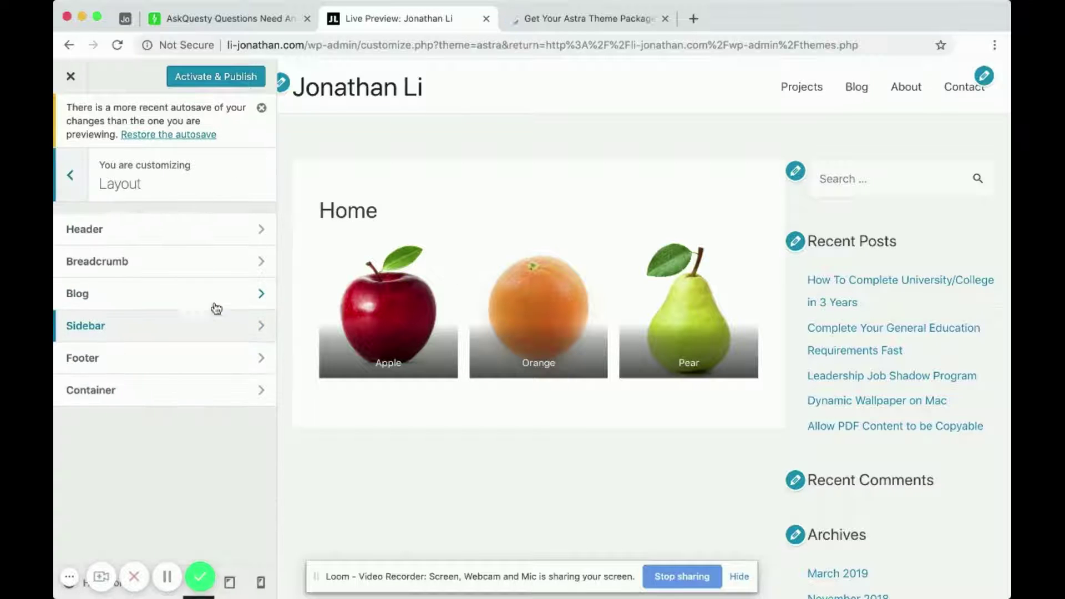
left_click(194, 223)
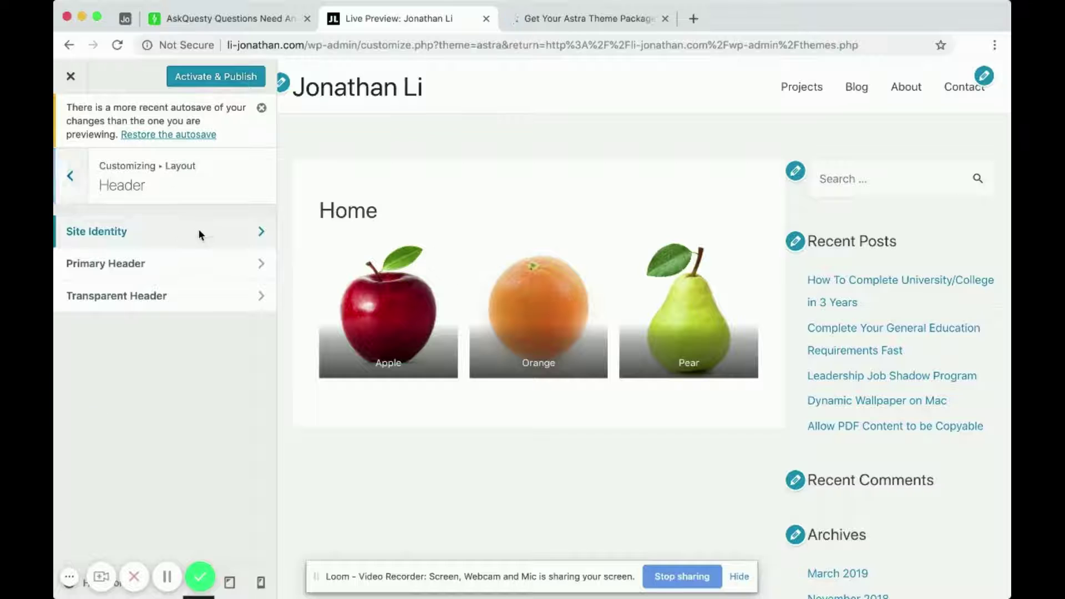
left_click(199, 230)
scroll(185, 257, "down", 5)
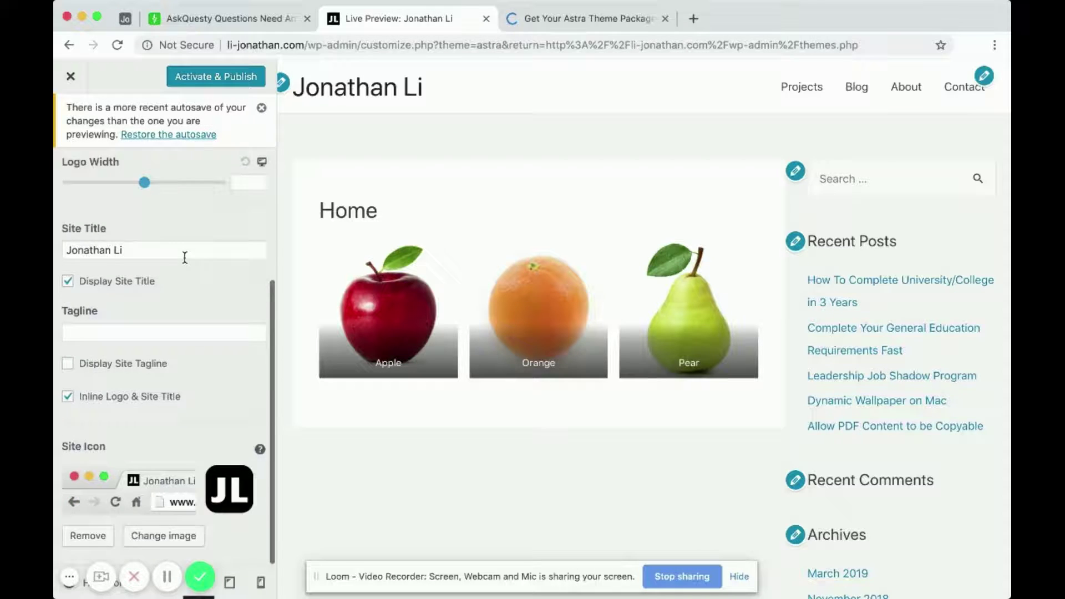
scroll(185, 257, "up", 4)
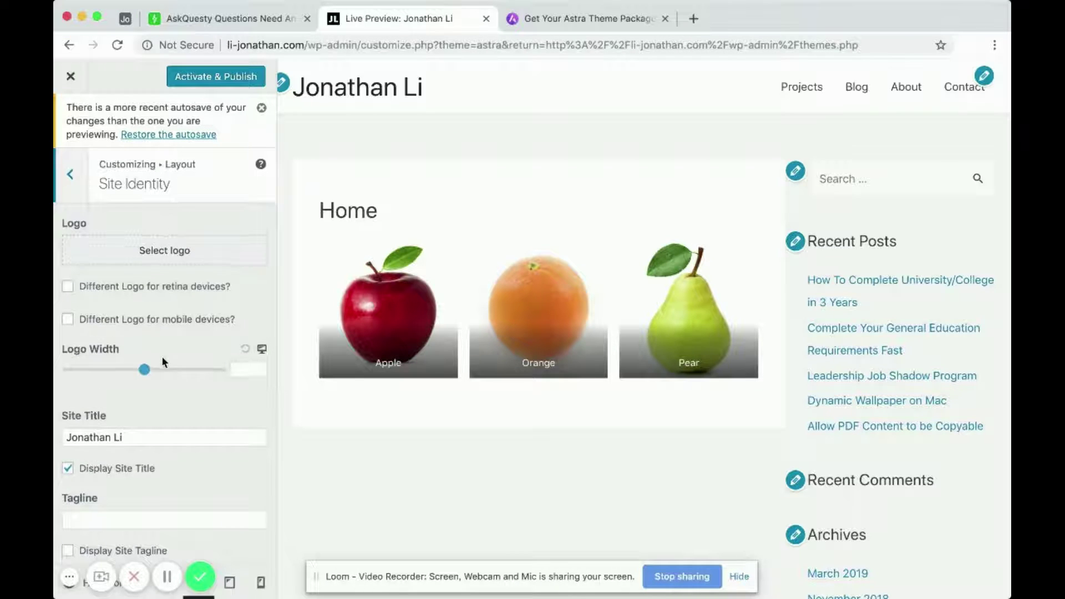
scroll(171, 263, "down", 5)
scroll(170, 264, "up", 5)
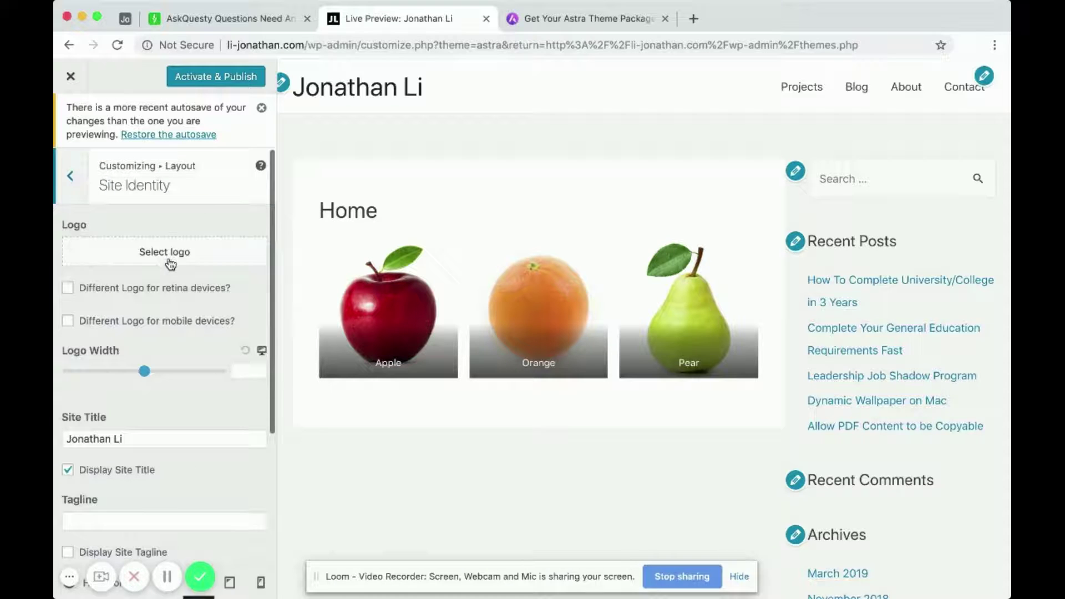
- Set the uncropped mountain photo, not the pear, as the Astra site logo
left_click(147, 252)
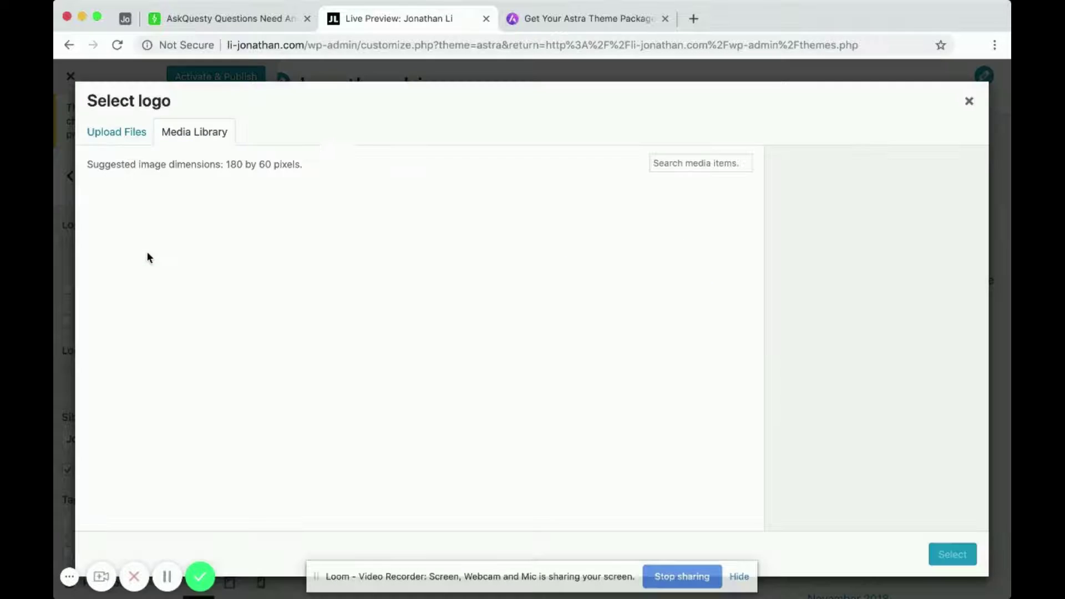
left_click(210, 256)
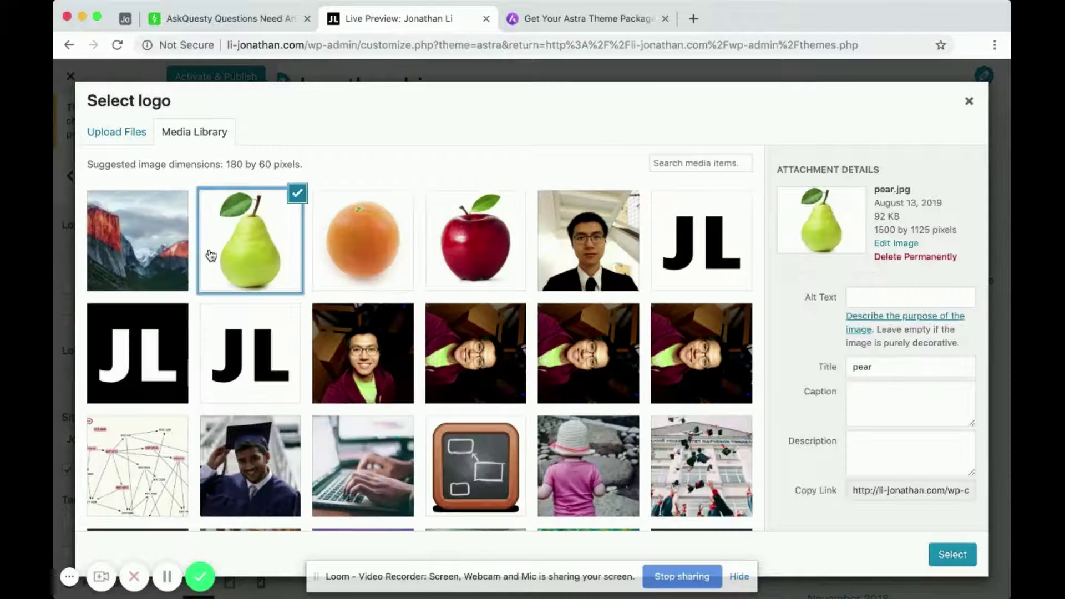
left_click(137, 257)
left_click(953, 550)
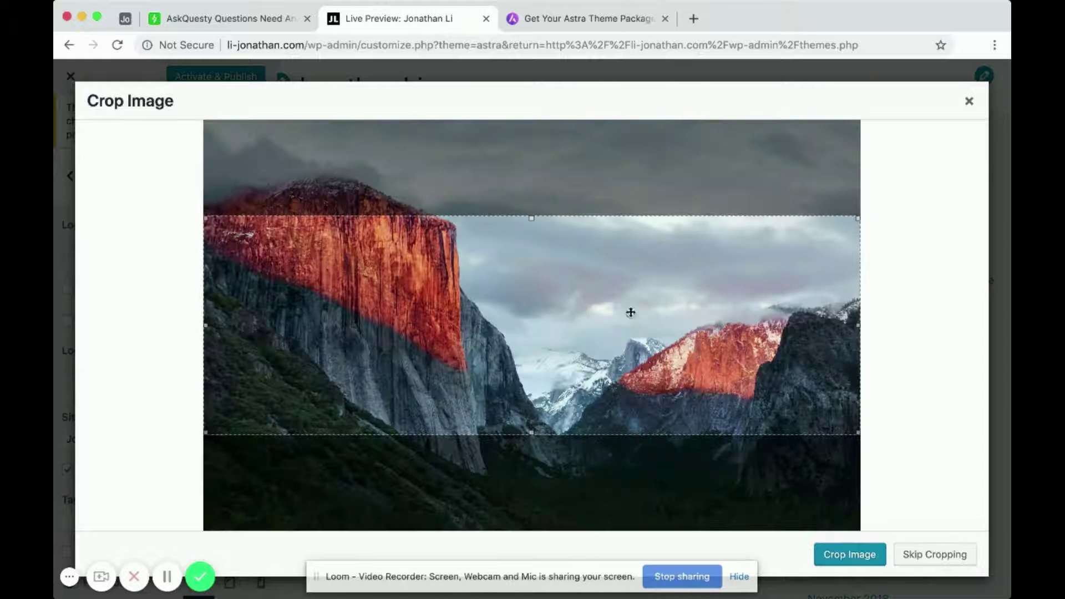
left_click(923, 557)
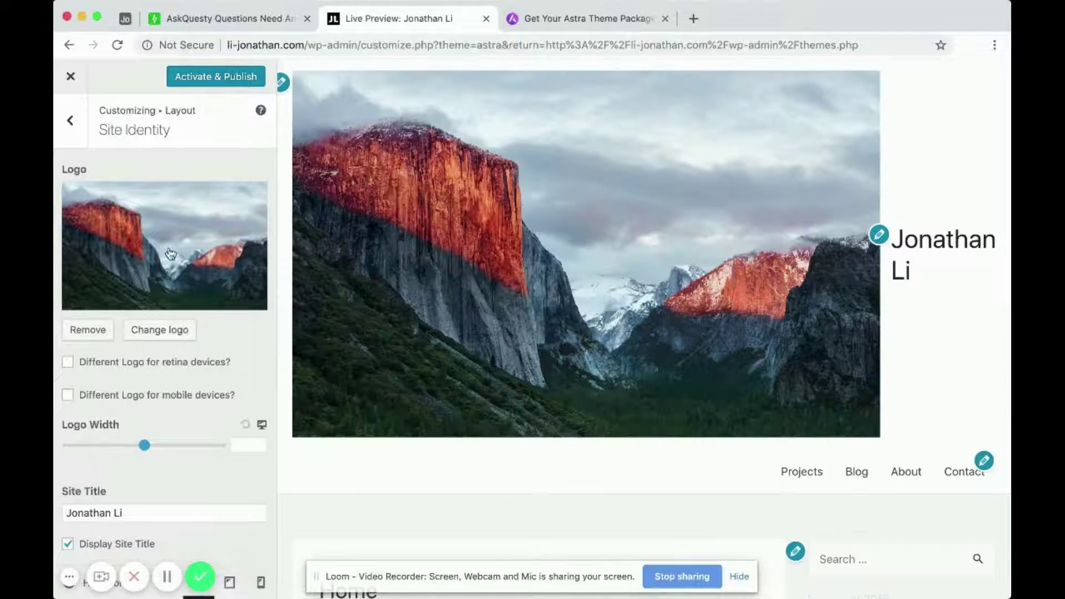
- Check the logo in the preview, then remove it to restore the text site title
scroll(462, 318, "down", 8)
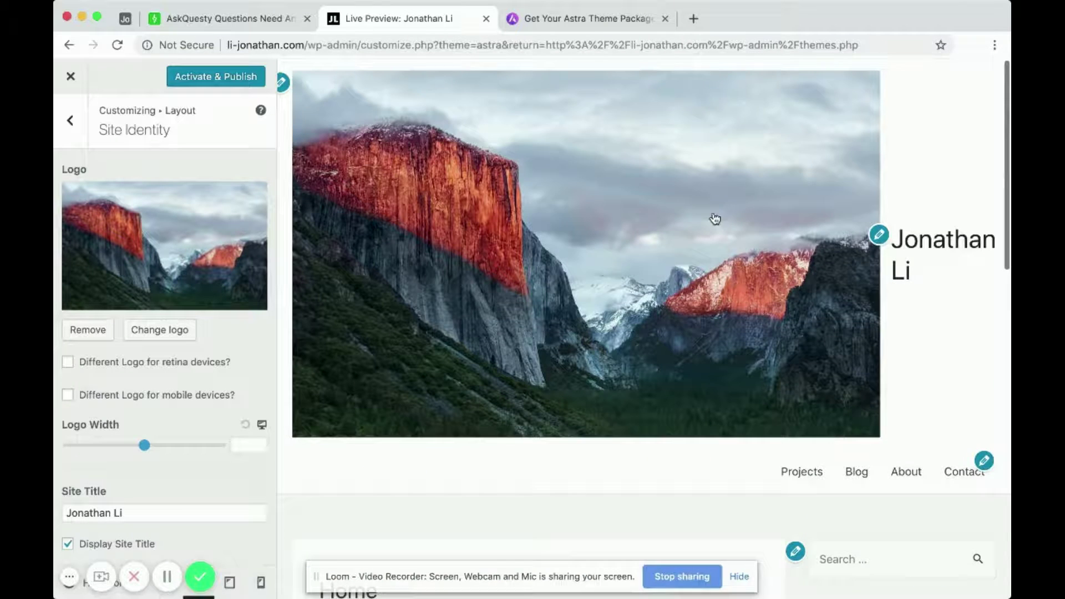
scroll(600, 356, "down", 5)
scroll(599, 357, "up", 5)
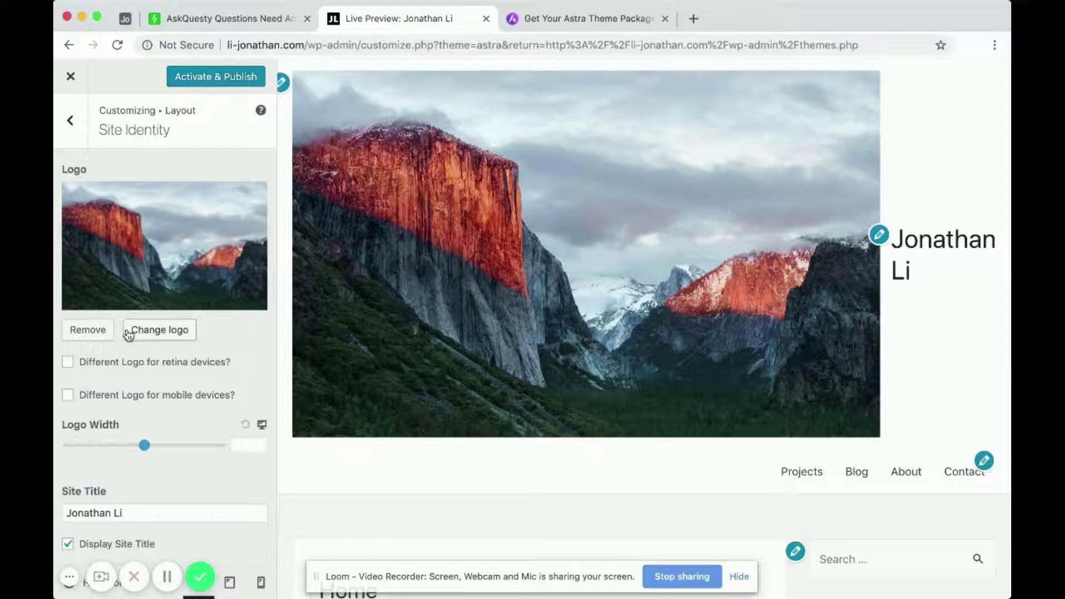
scroll(421, 239, "down", 5)
scroll(420, 240, "up", 5)
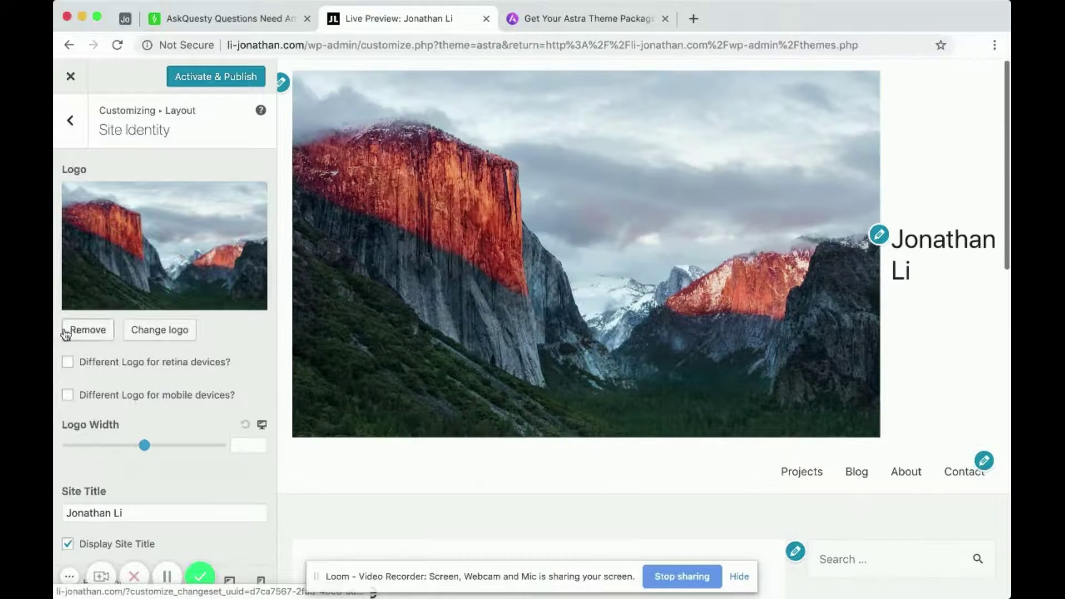
left_click(65, 333)
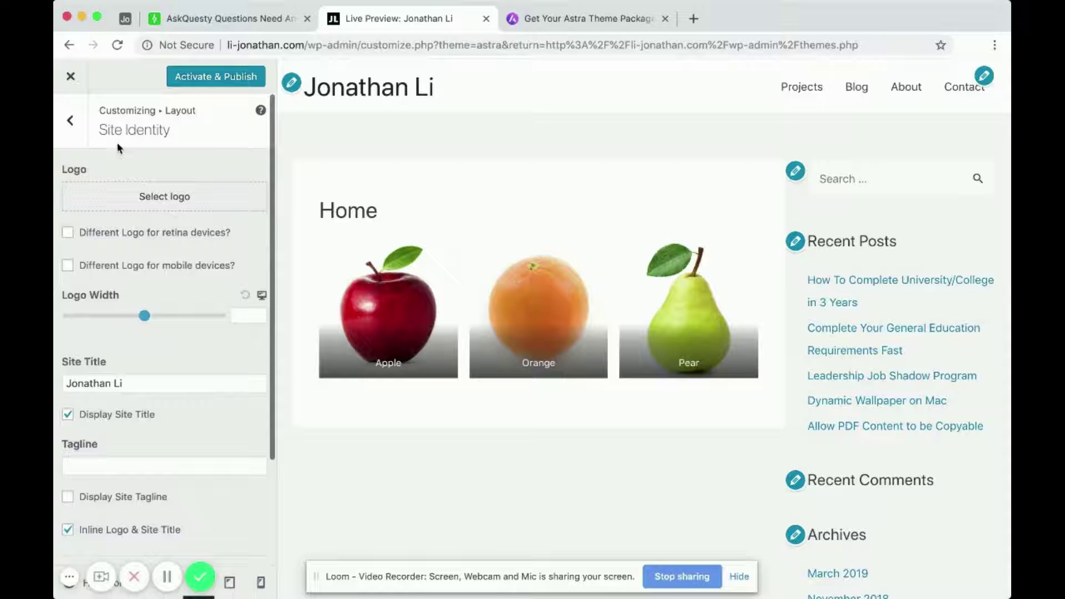
- Switch Astra's Primary Header to the centred layout
left_click(70, 121)
left_click(149, 207)
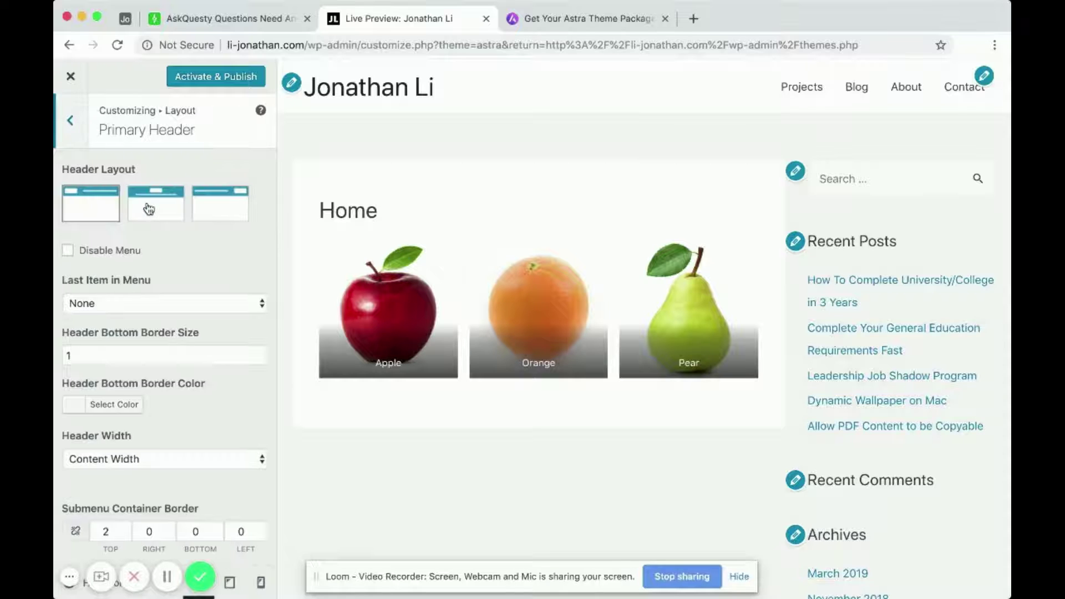
left_click(154, 199)
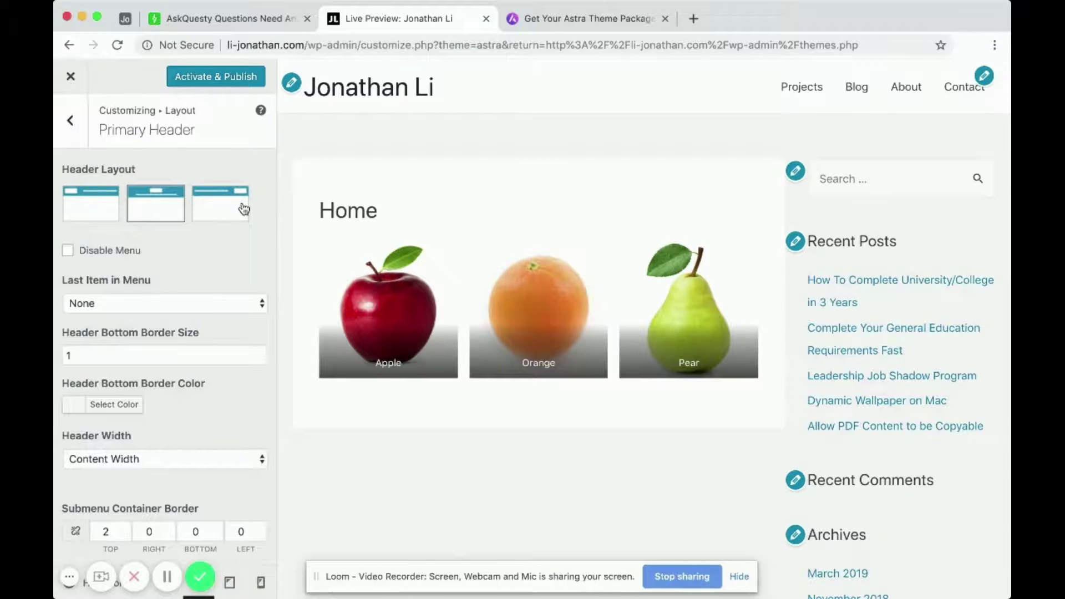
scroll(182, 345, "down", 5)
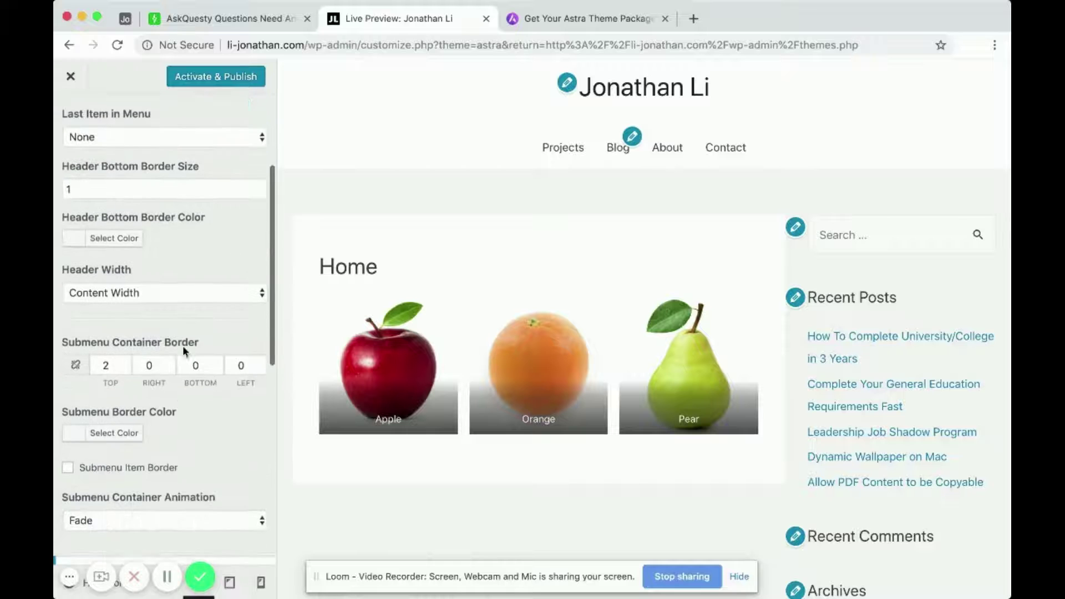
scroll(185, 353, "down", 4)
scroll(183, 347, "up", 2)
scroll(183, 348, "down", 5)
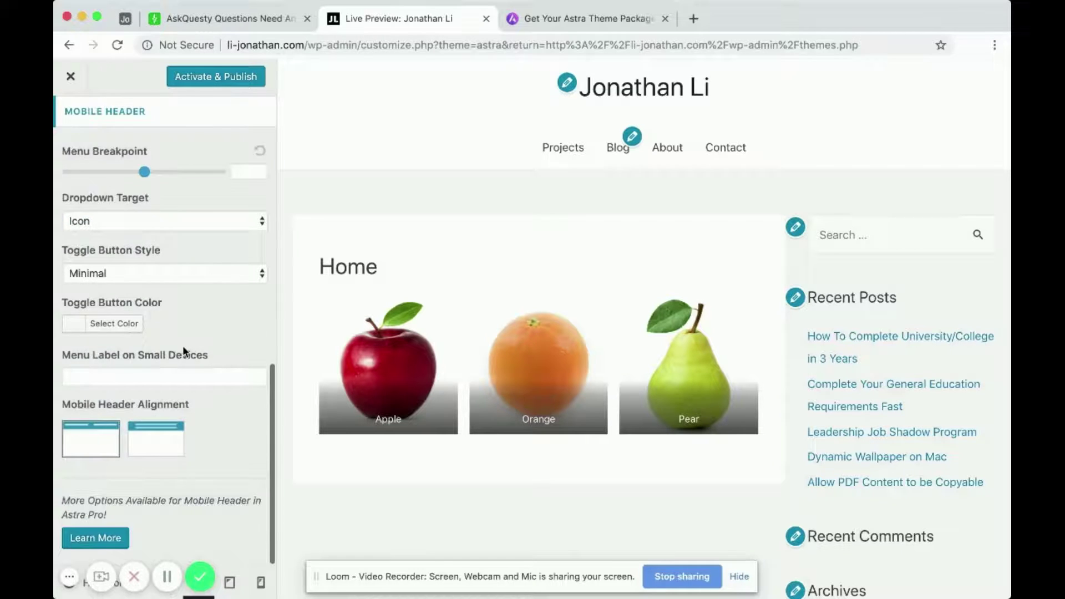
scroll(182, 346, "up", 10)
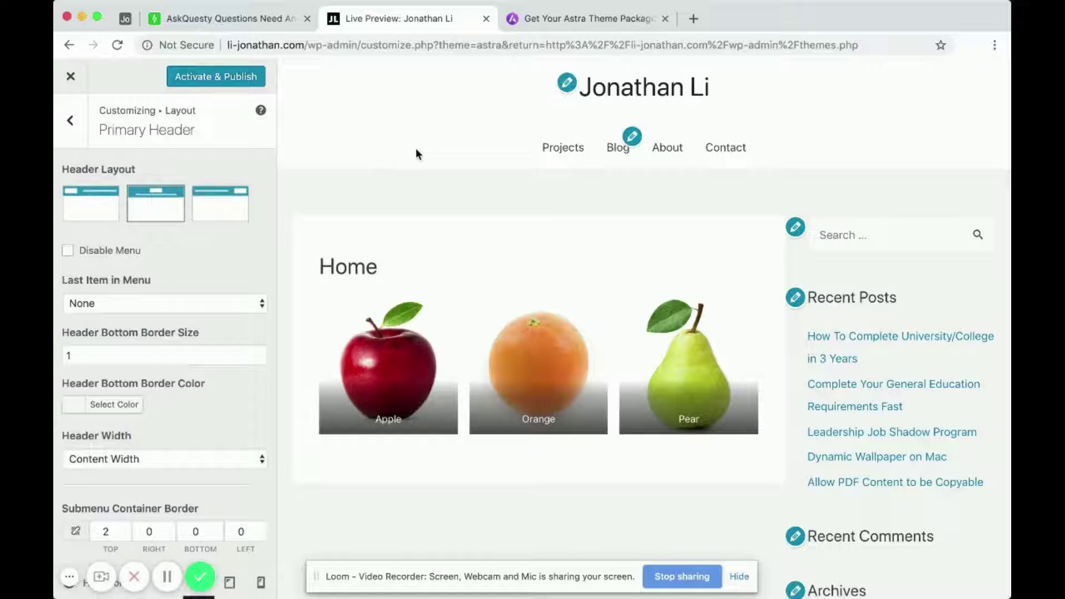
- Scroll through the Astra pricing page, then close it with Cmd+W
left_click(587, 19)
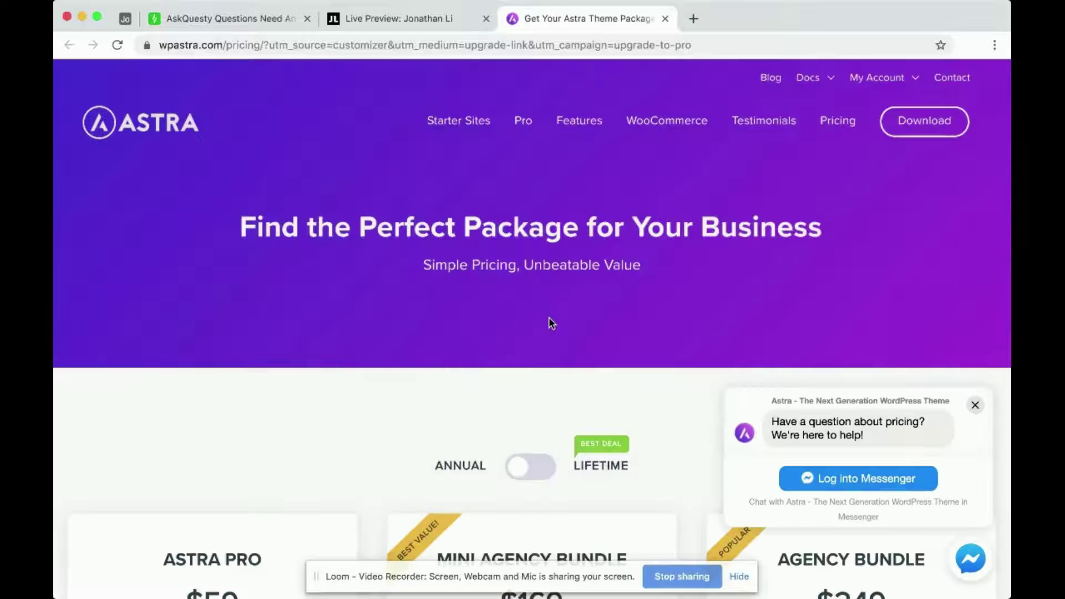
scroll(549, 319, "down", 3)
scroll(549, 322, "down", 8)
scroll(549, 322, "up", 6)
scroll(550, 322, "down", 6)
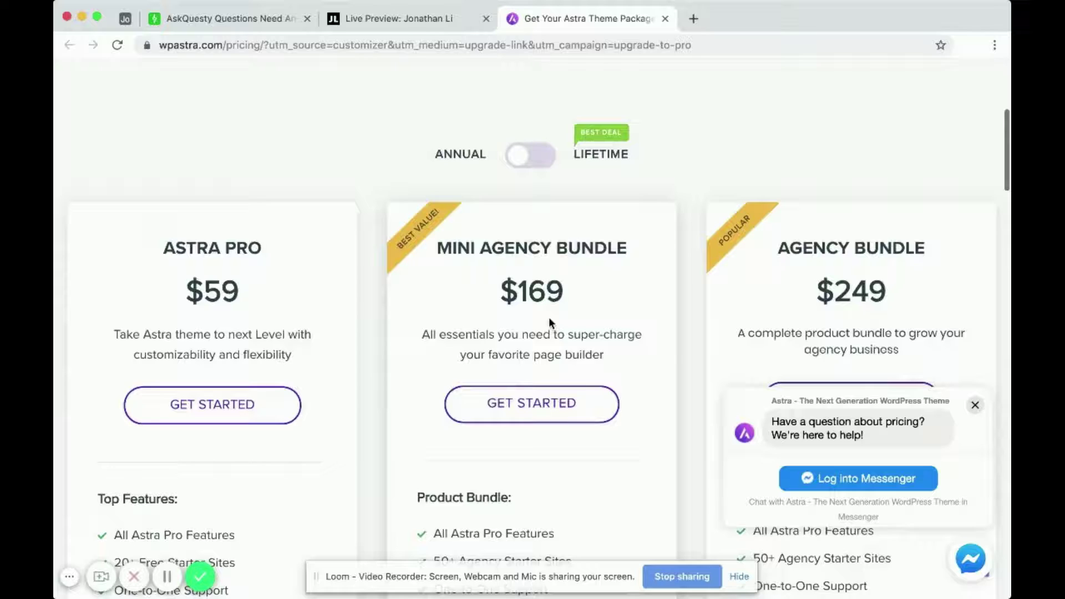
scroll(550, 322, "down", 5)
scroll(550, 322, "up", 15)
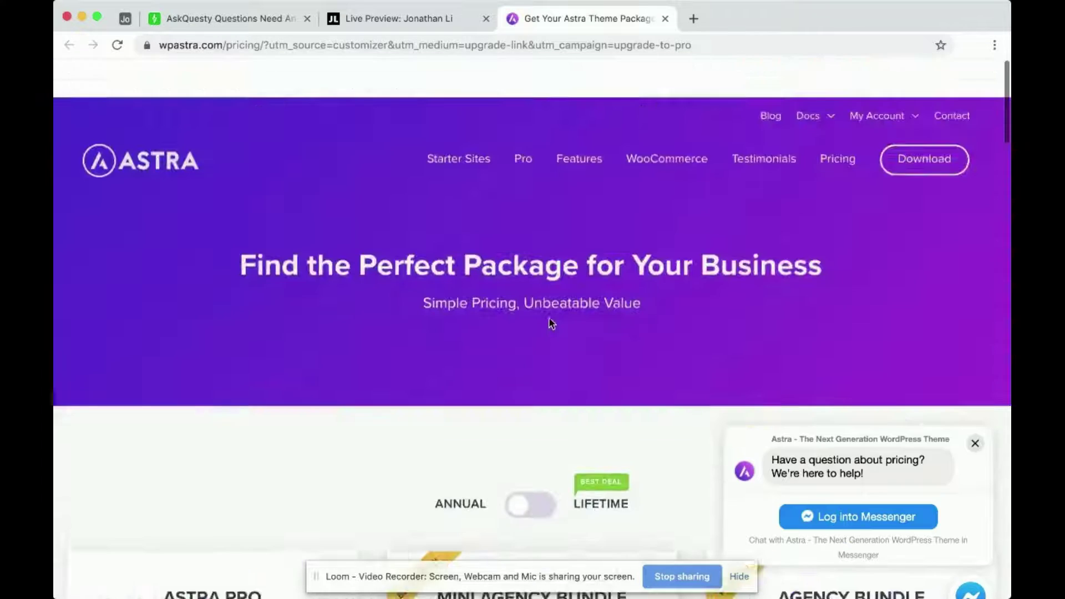
key("super+w")
- Go to li-jonathan.com, leaving the Astra preview unpublished
left_click(375, 48)
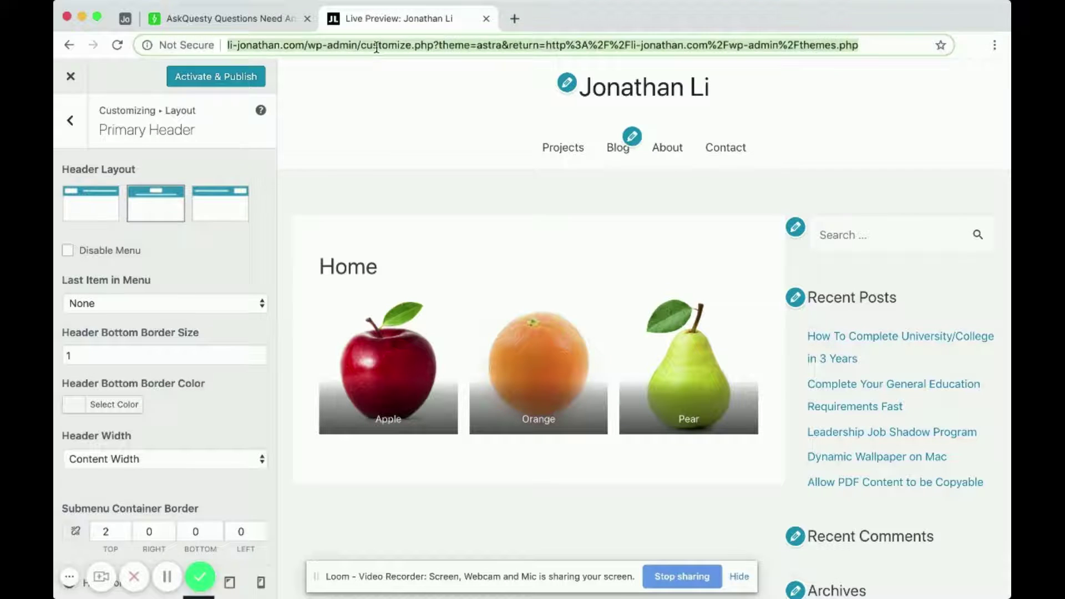
type("li")
key("Return")
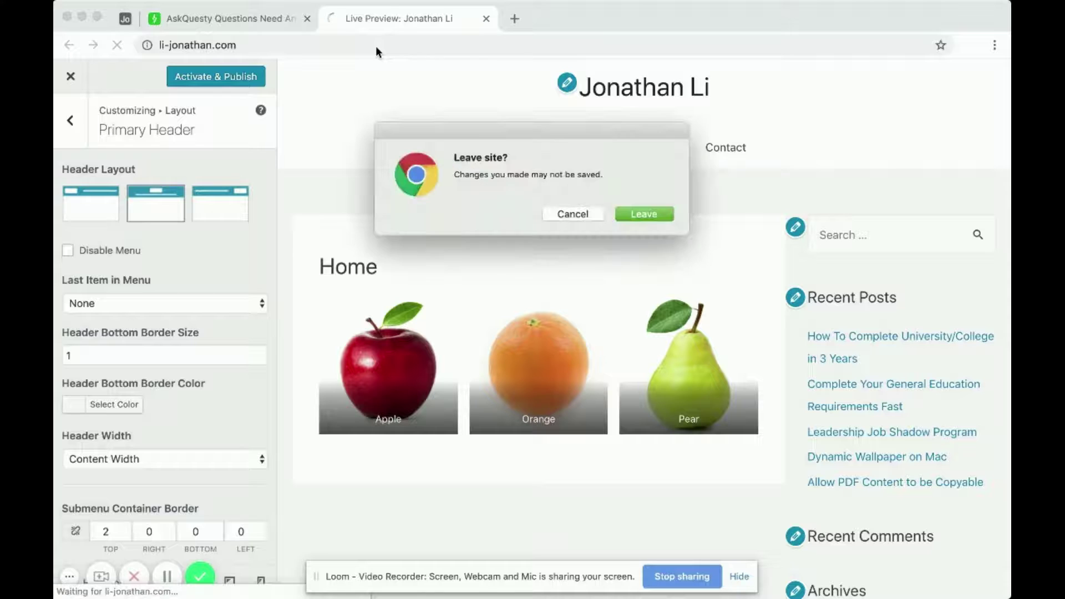
left_click(641, 215)
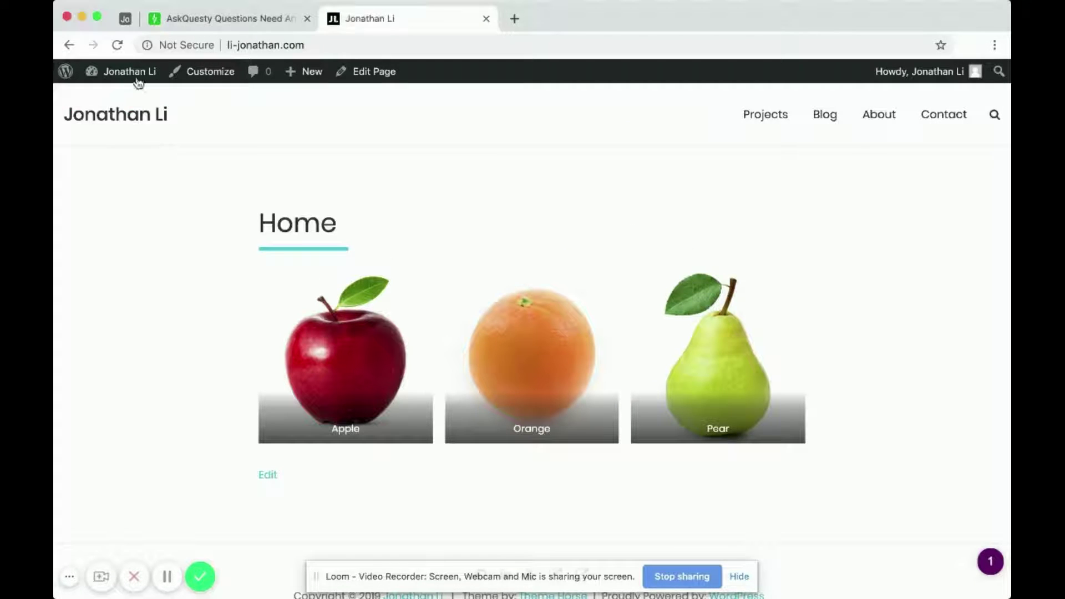
- Start a Customizer live preview of the Primer theme from Themes
mouse_move(136, 78)
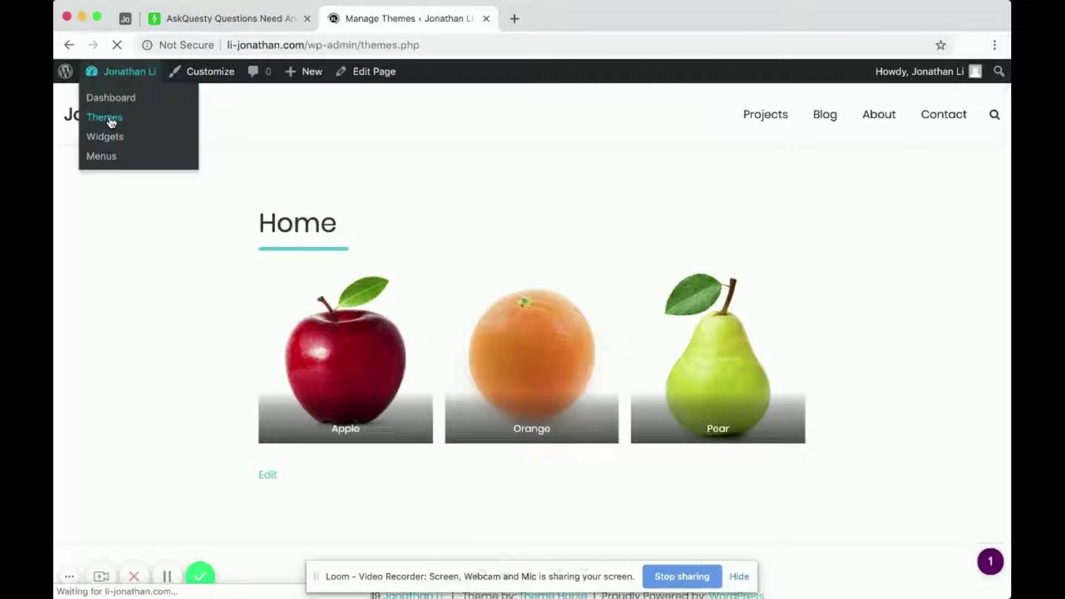
scroll(333, 439, "down", 2)
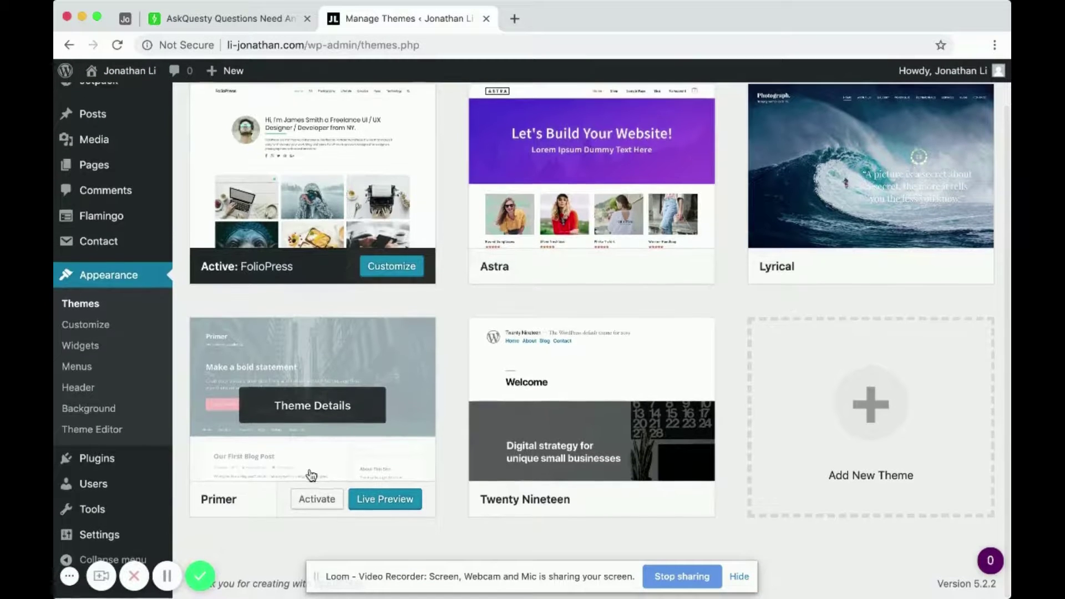
left_click(396, 499)
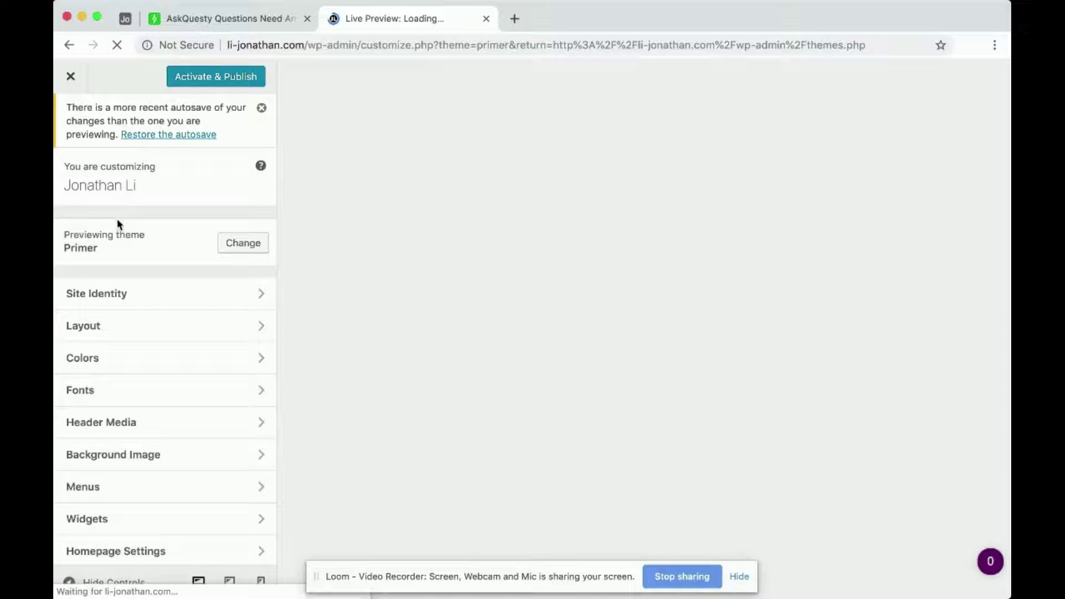
- In Header Media, make the suggested city street photo Primer's current header
scroll(209, 325, "down", 1)
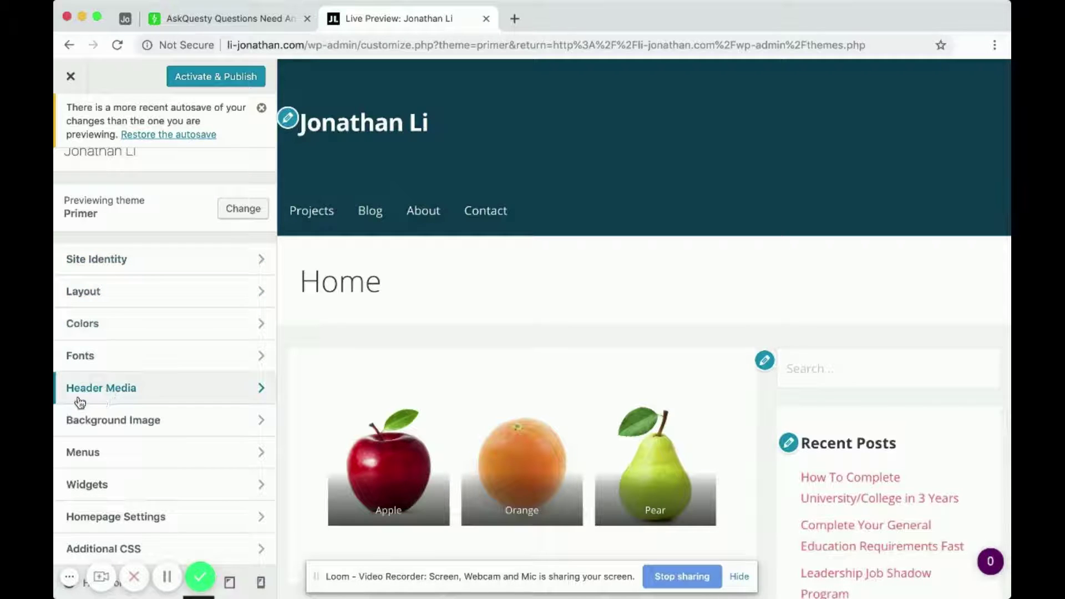
left_click(123, 388)
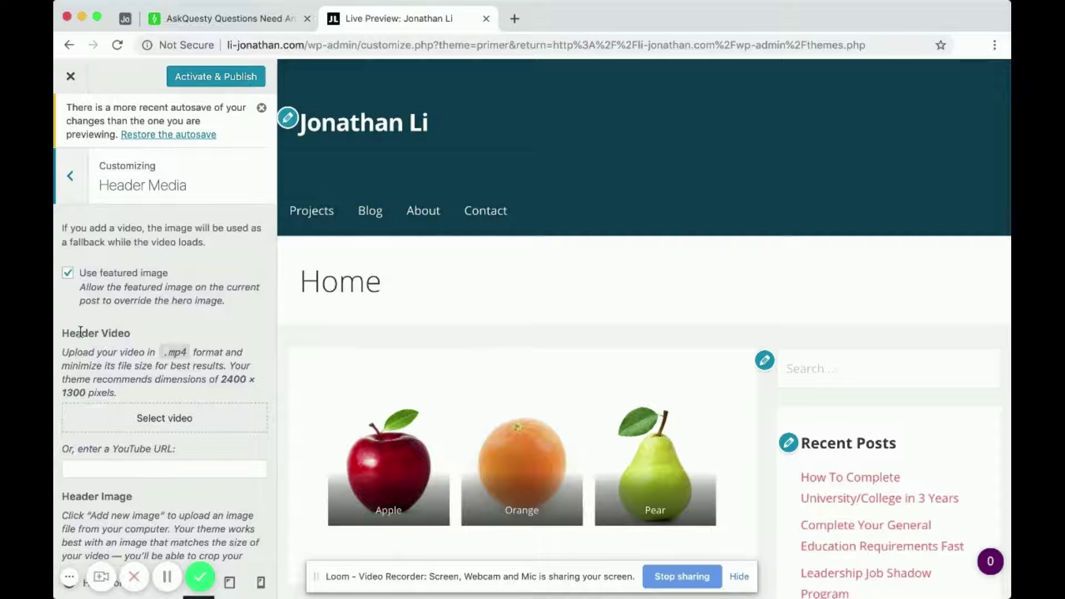
scroll(113, 435, "down", 10)
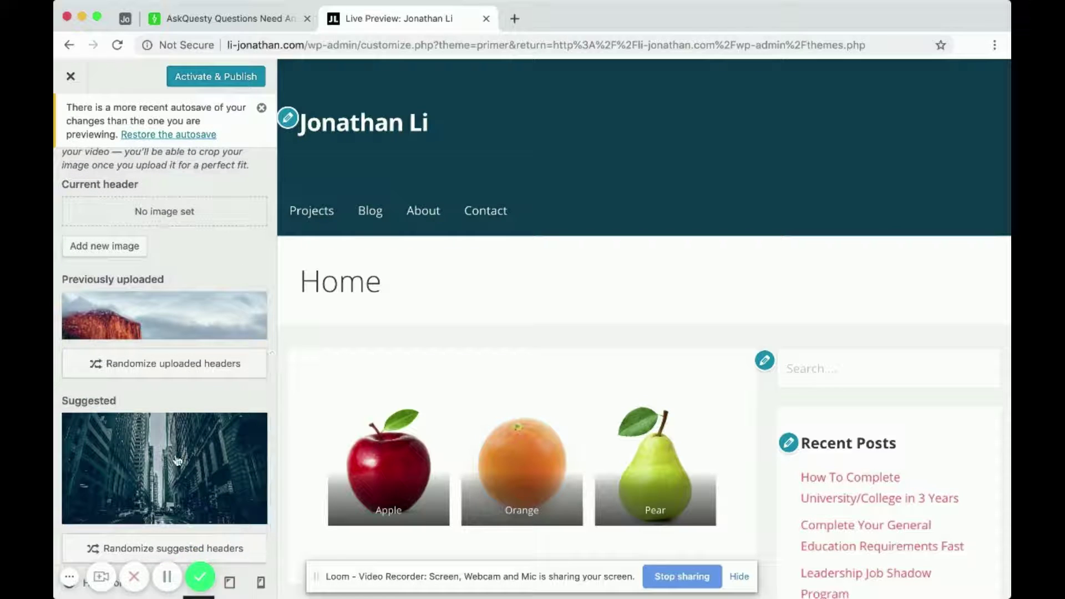
scroll(166, 469, "down", 1)
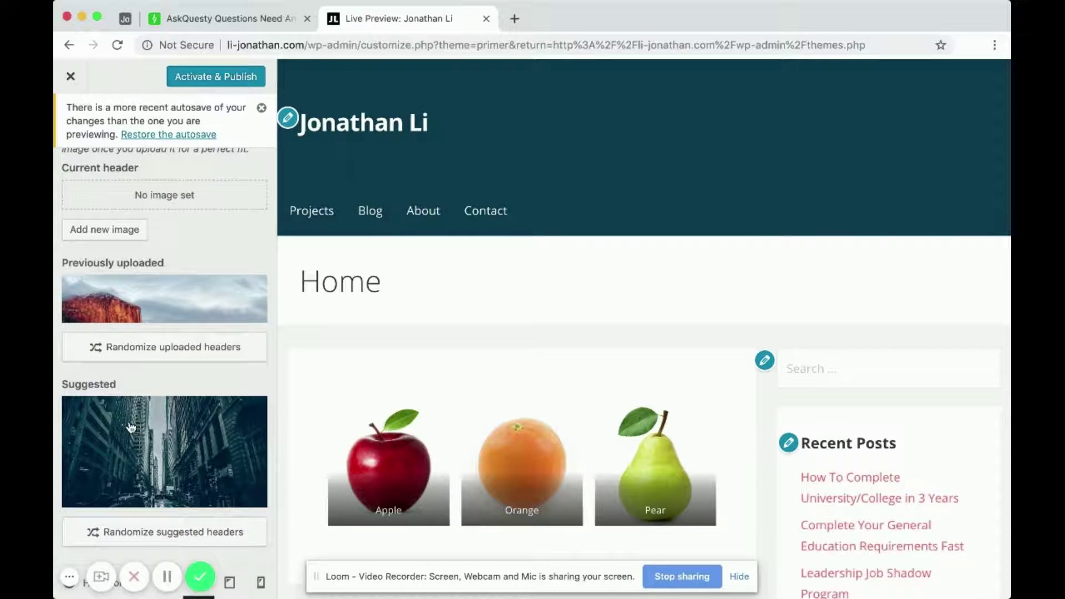
left_click(174, 444)
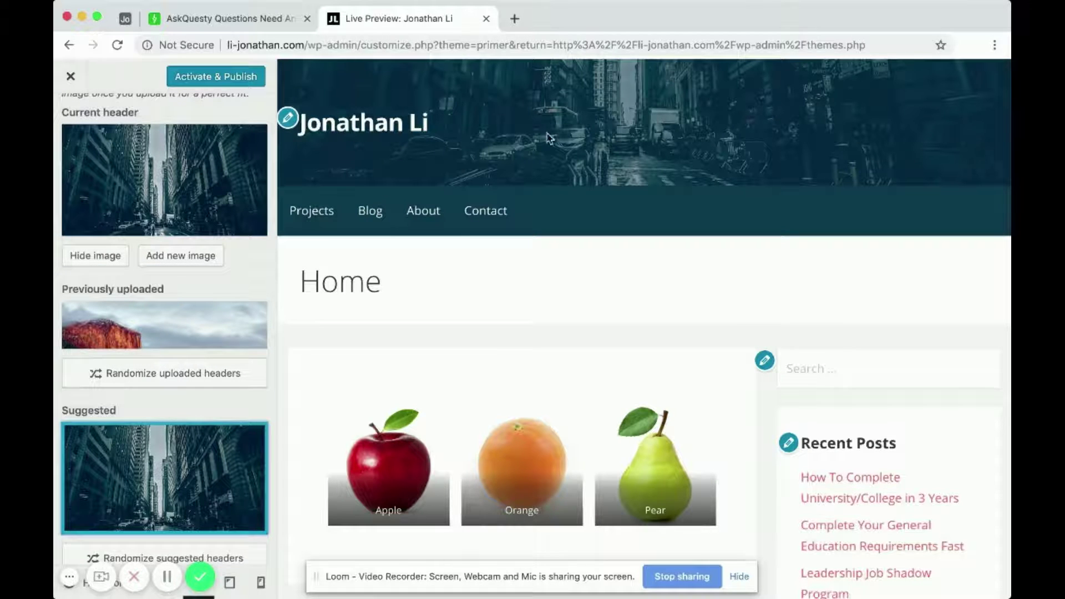
scroll(170, 345, "up", 3)
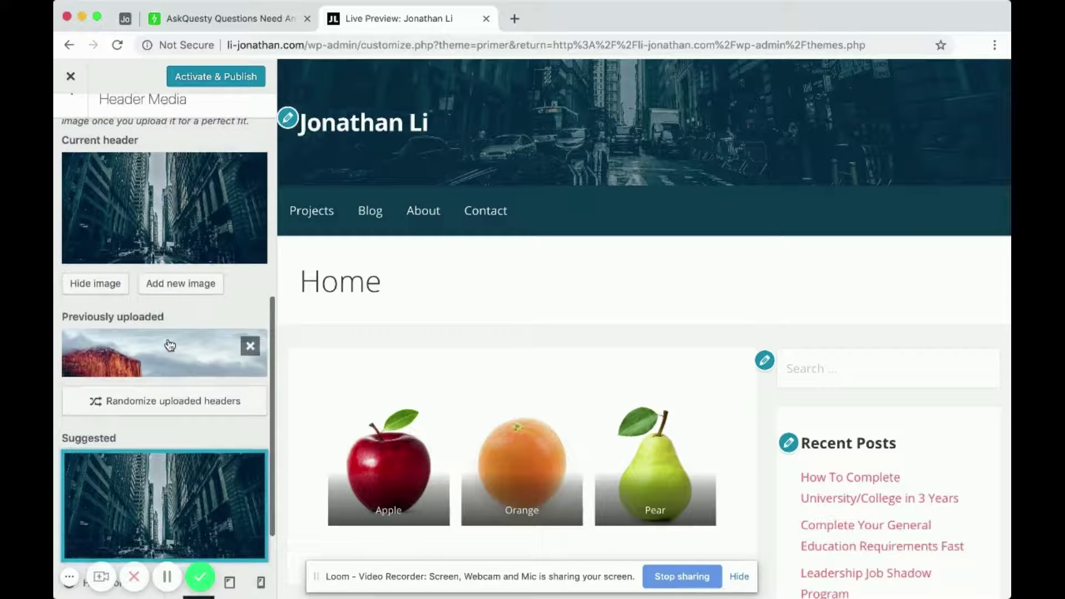
- Add the Yosemite mountain photo as header, stretching the crop box to the image's full height
left_click(173, 355)
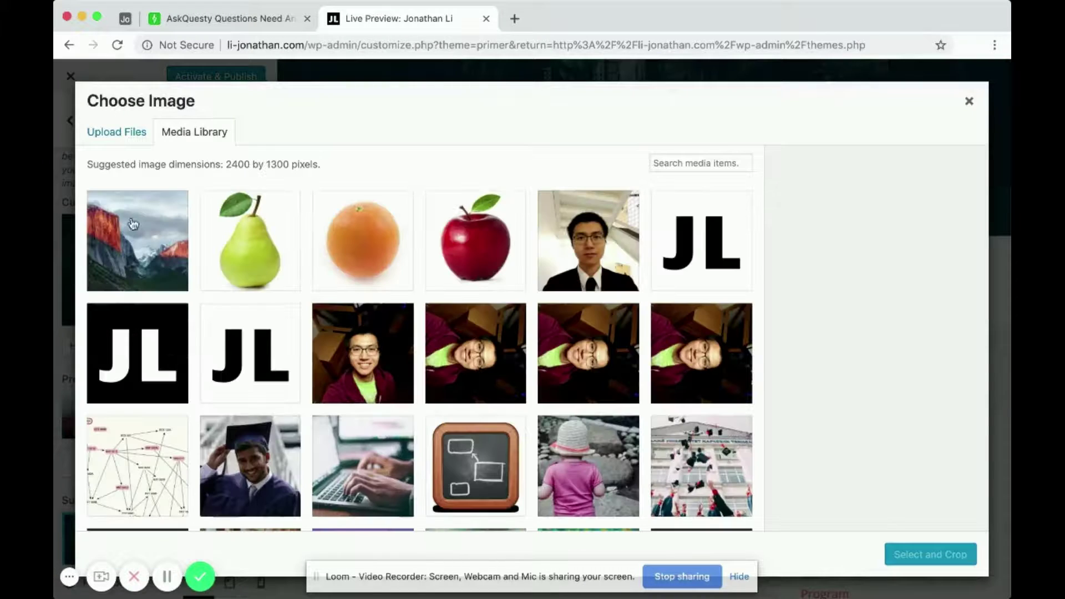
left_click(133, 227)
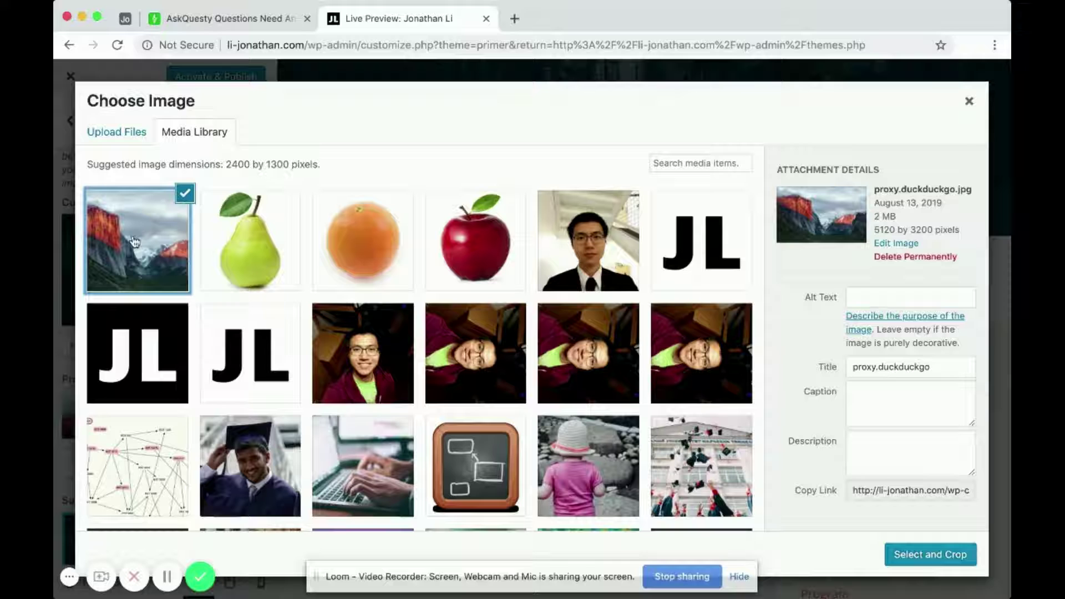
left_click(921, 556)
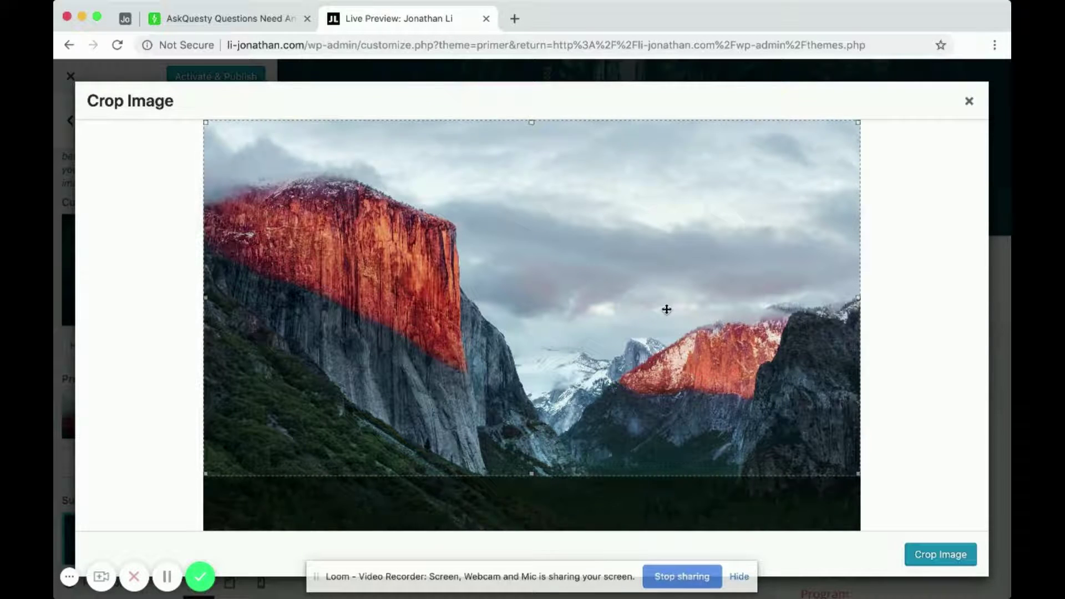
left_click_drag(666, 309, 615, 264)
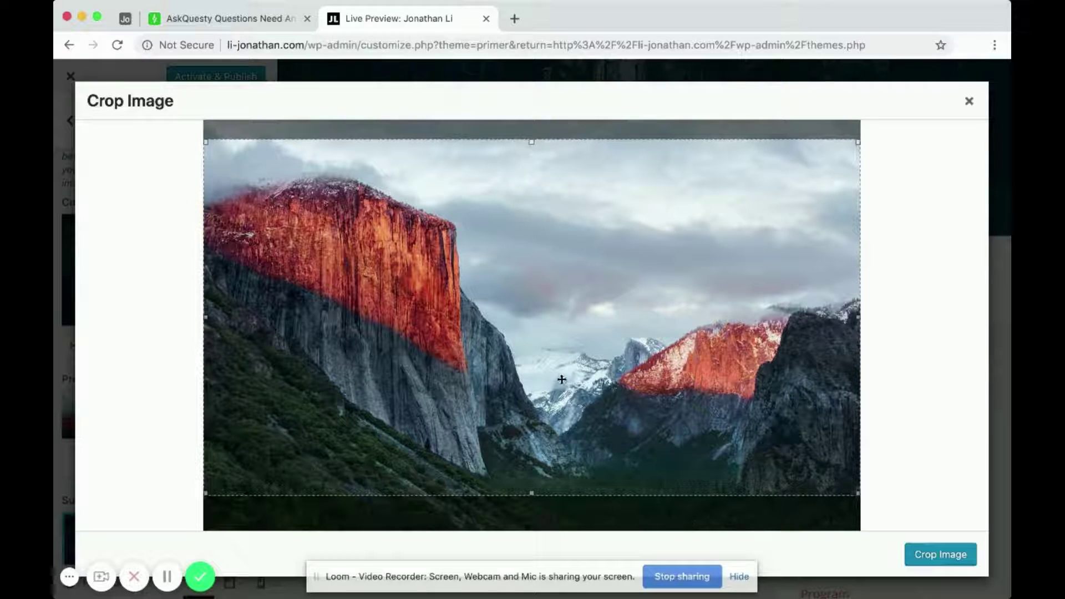
left_click_drag(532, 141, 531, 121)
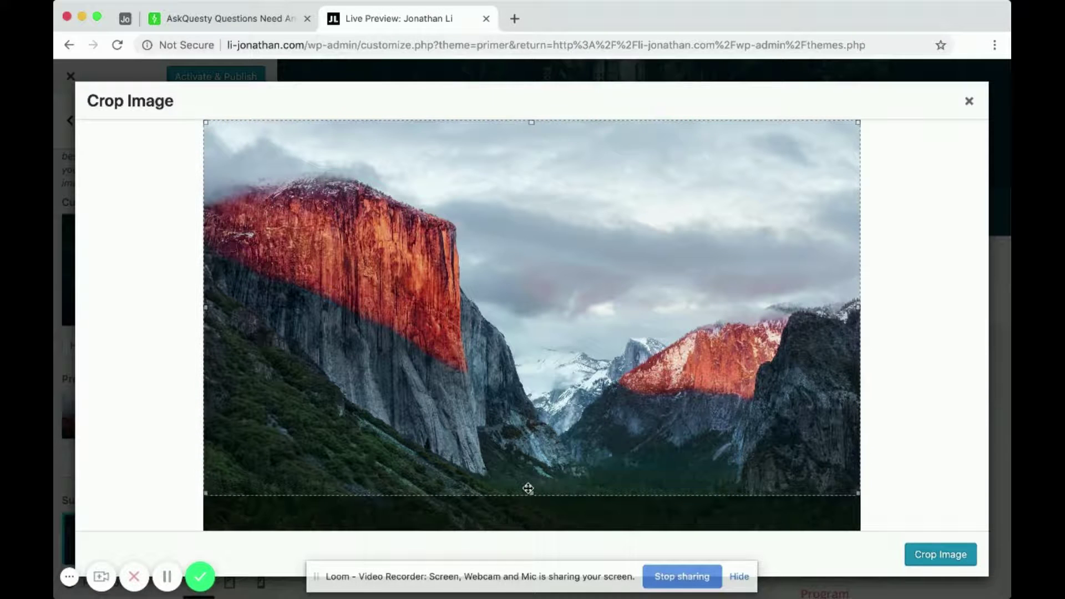
left_click_drag(528, 490, 531, 535)
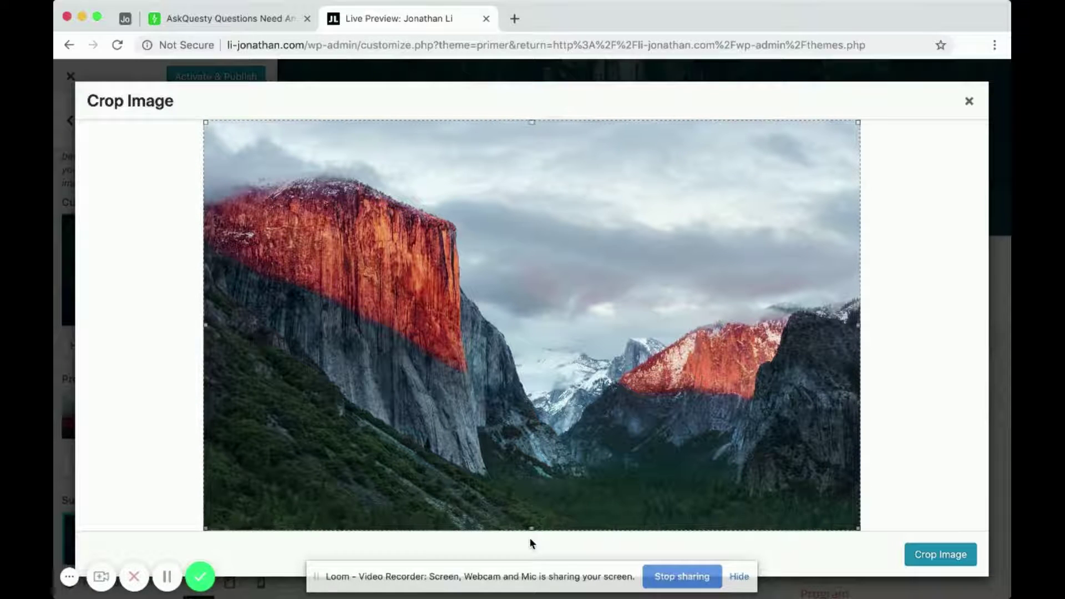
left_click(965, 557)
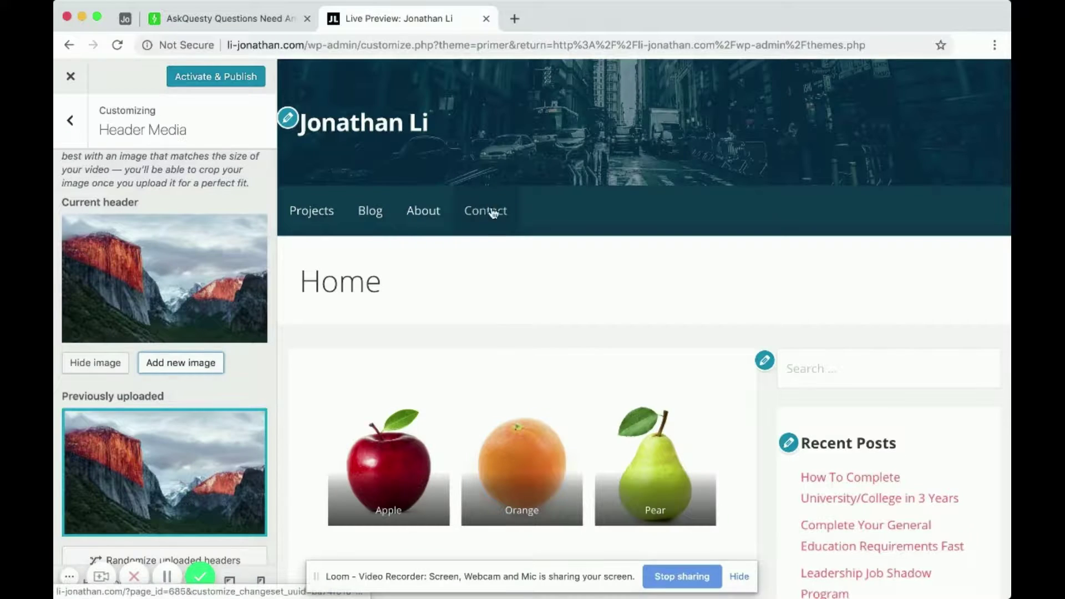
- Recrop the mountain header, pulling the bottom edge up to keep only cliff and sky
left_click(494, 214)
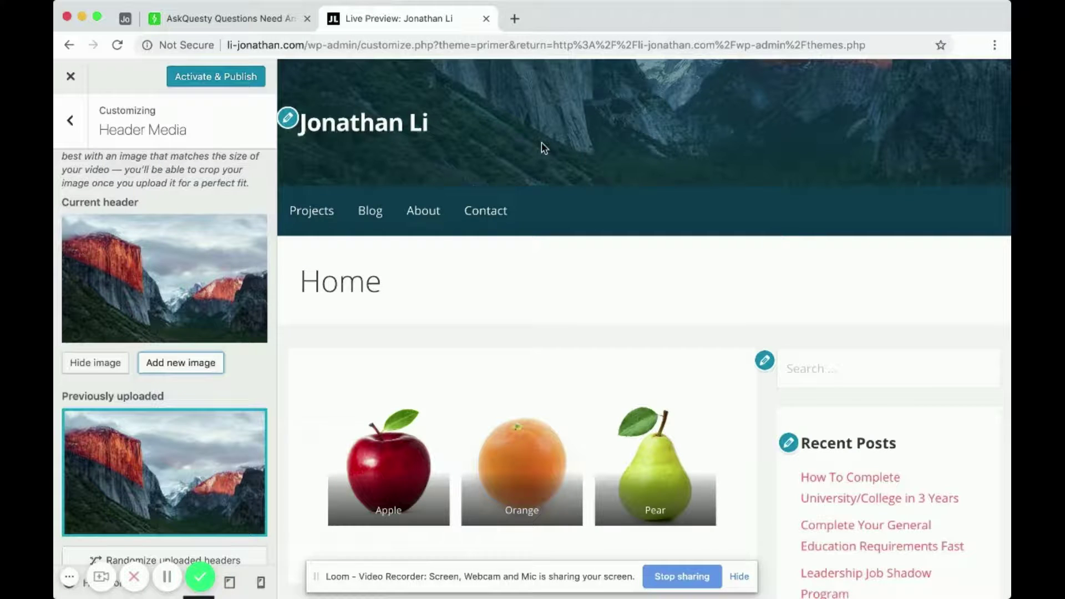
scroll(541, 144, "down", 3)
scroll(542, 144, "up", 3)
left_click(185, 368)
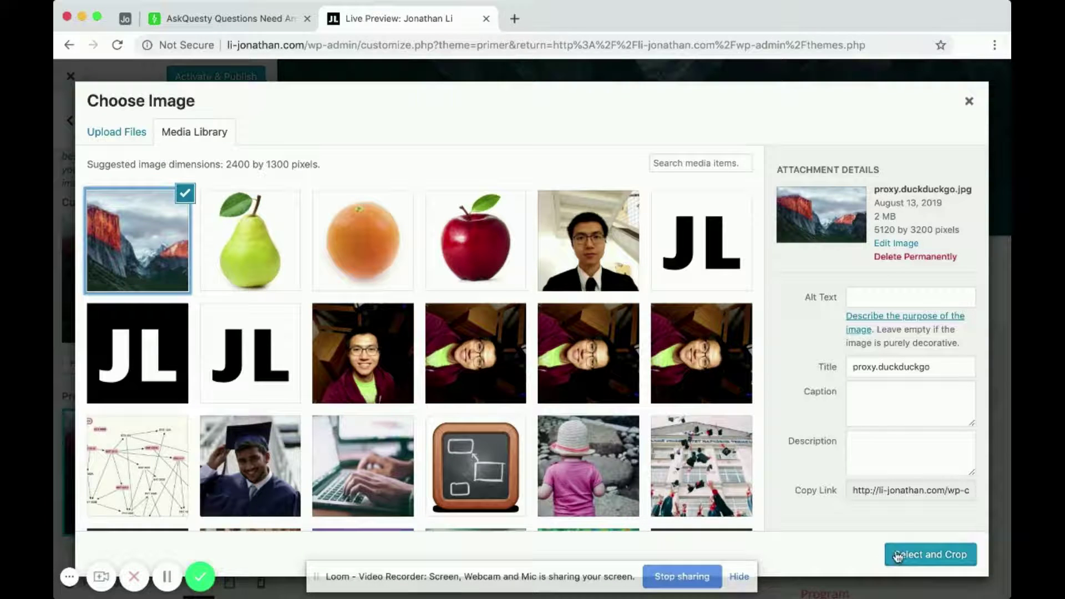
left_click(931, 555)
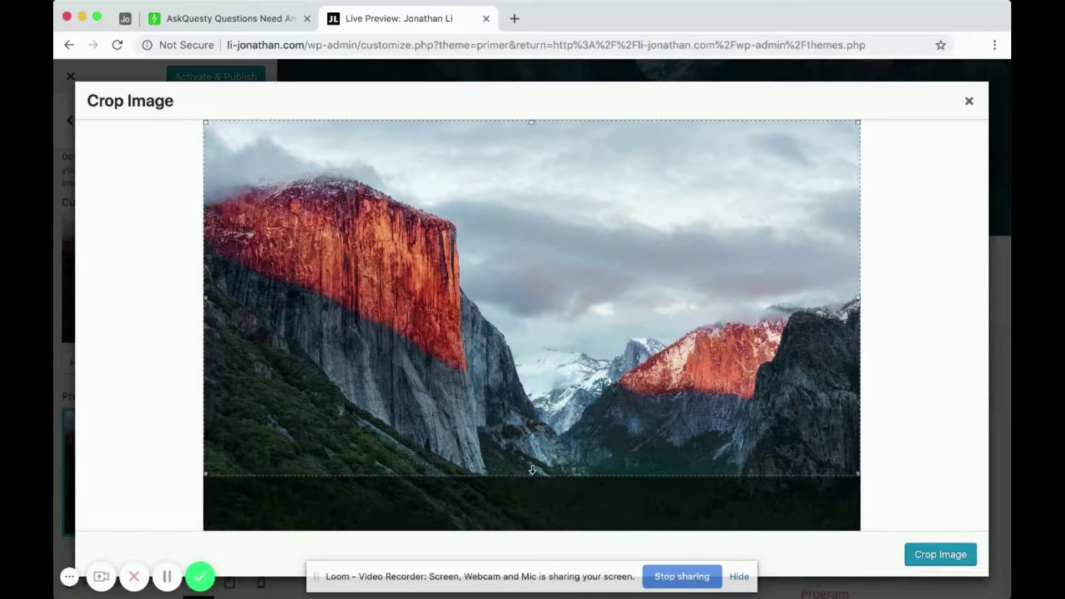
left_click_drag(533, 470, 531, 297)
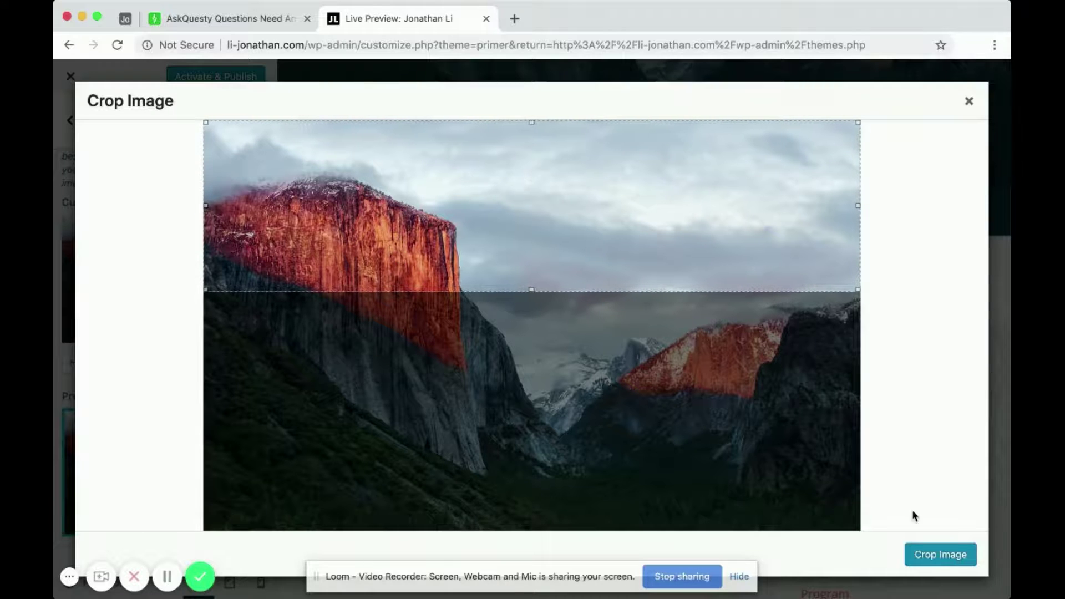
left_click(941, 555)
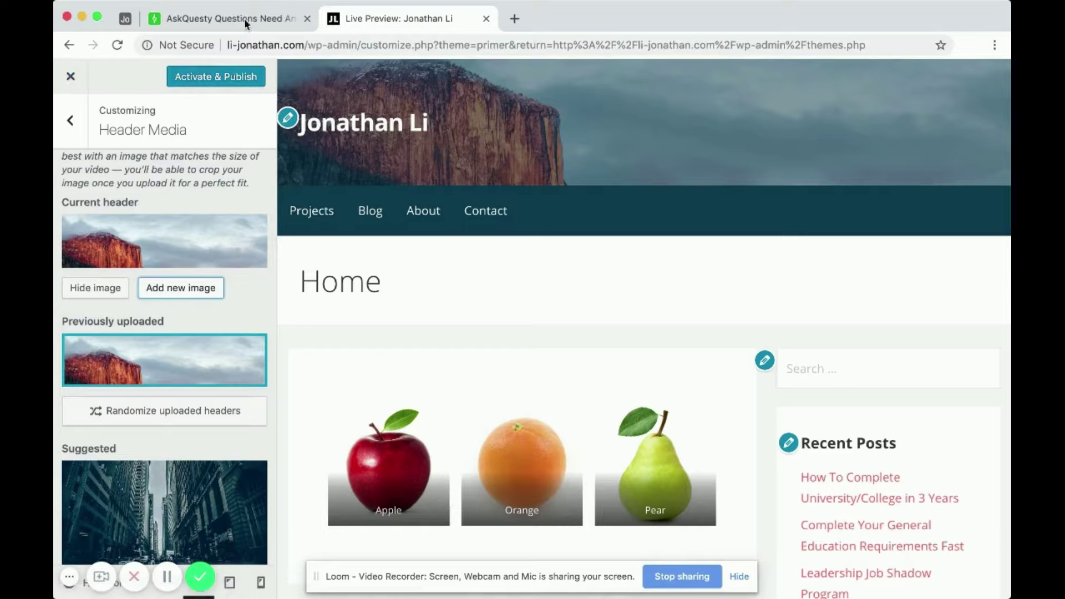
- Show the AskQuesty Questions Need Answered base in Airtable after a brief check of the live preview
left_click(229, 16)
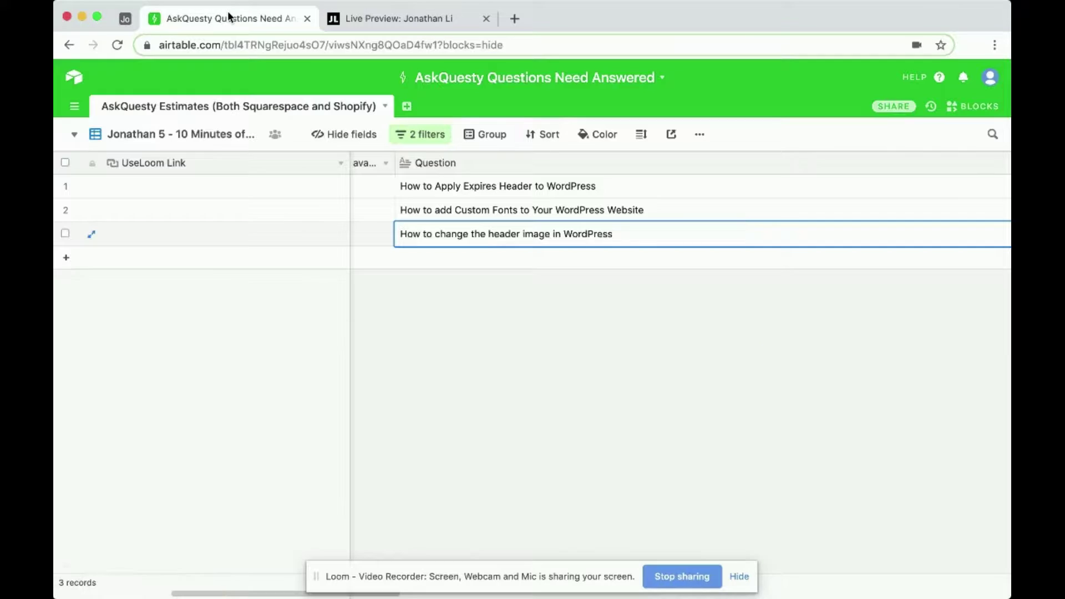
left_click(390, 19)
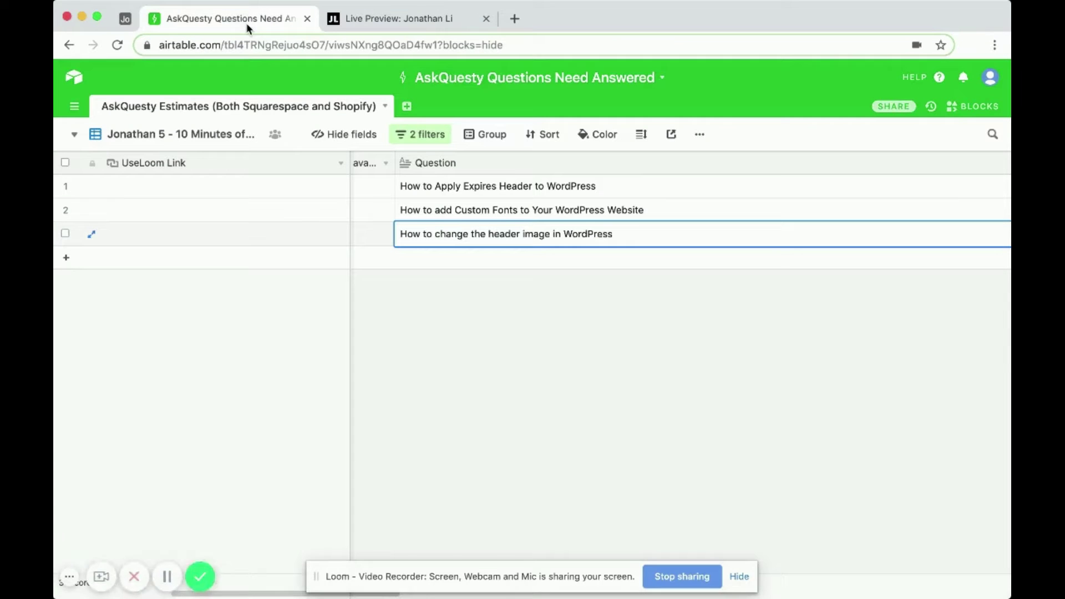
left_click(247, 22)
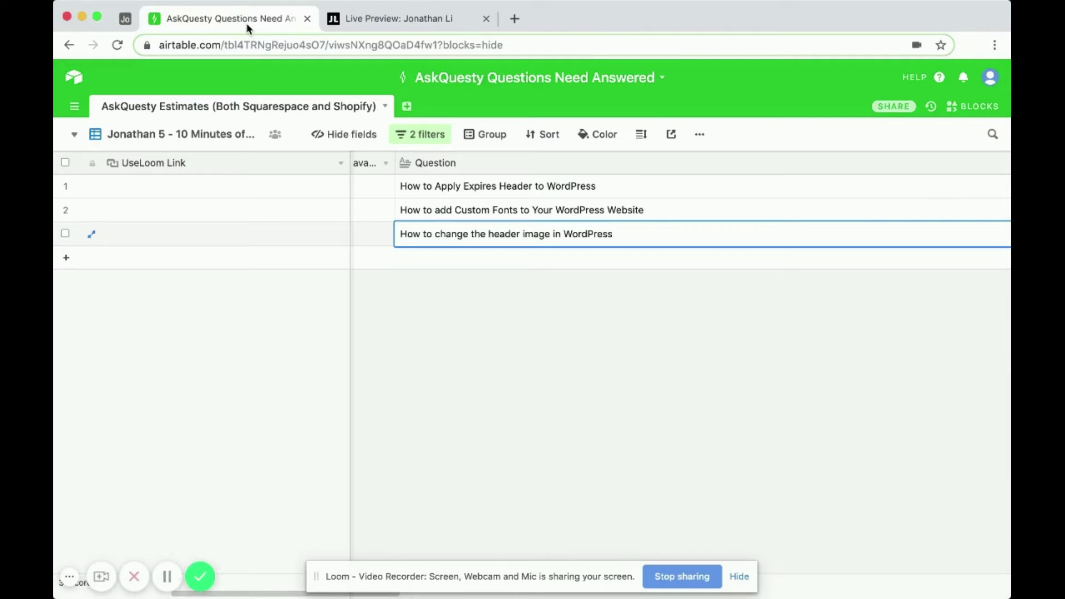